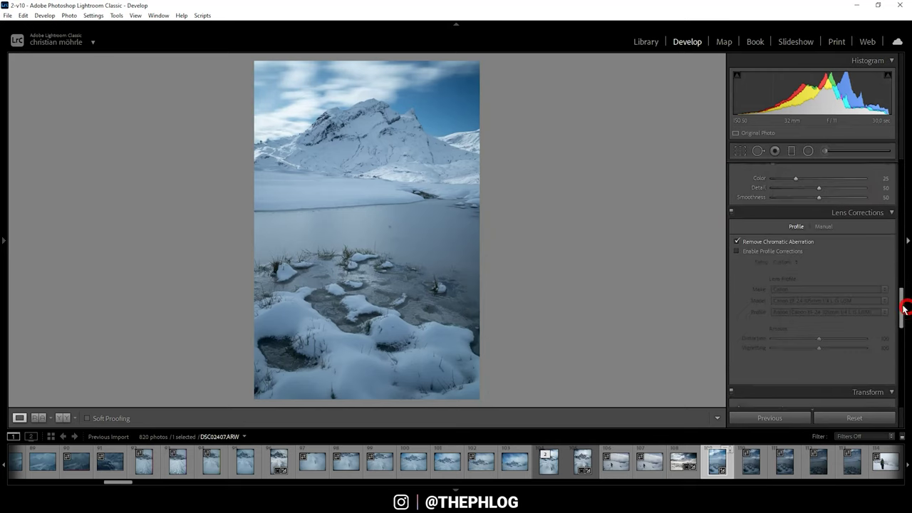
- Leave lens corrections off, then apply the Adobe Vivid profile and Cloudy white balance (Temp 6500, Tint +10)
click(738, 253)
click(737, 253)
drag(901, 307, 901, 170)
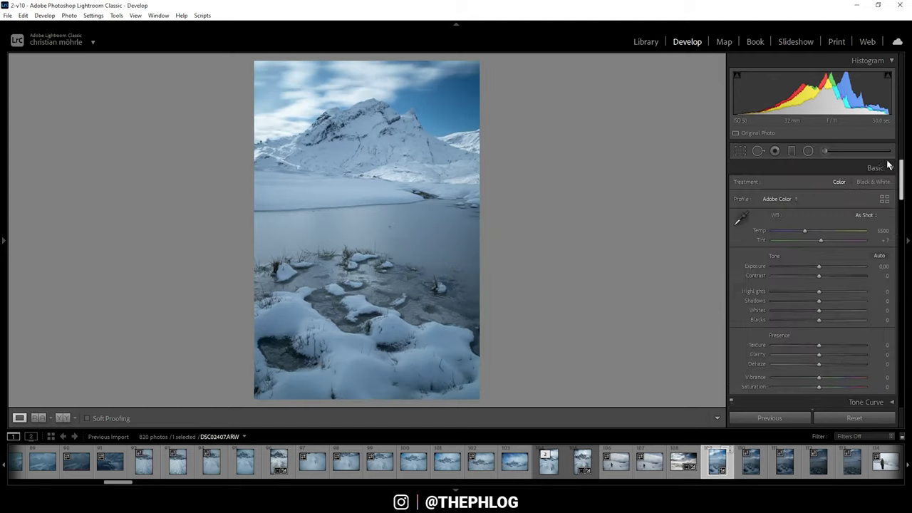
click(775, 201)
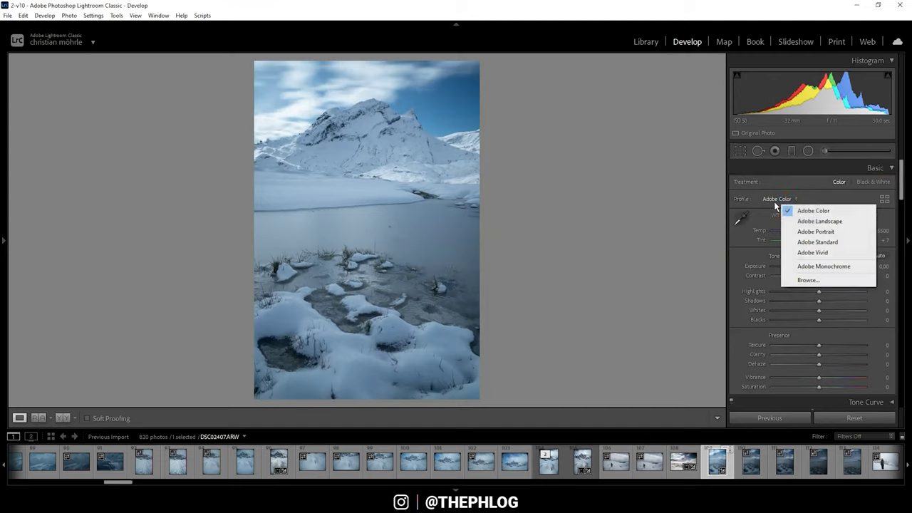
click(822, 255)
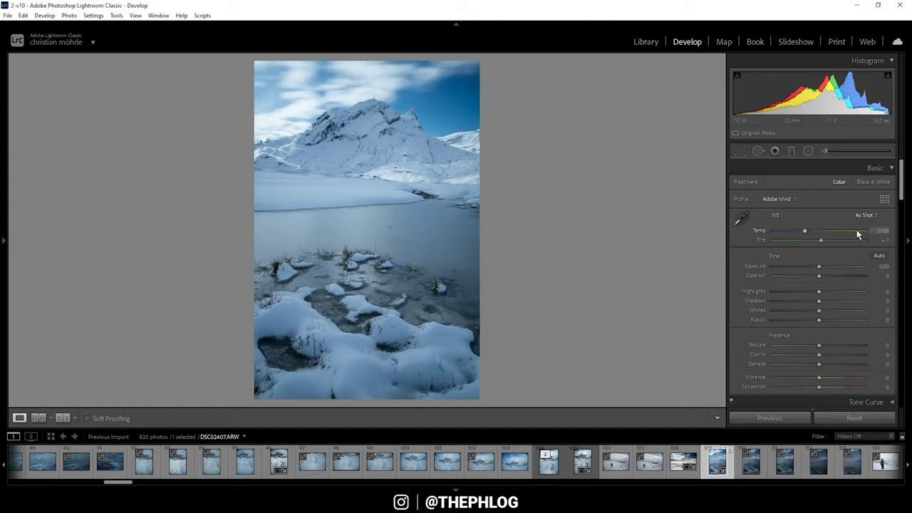
click(869, 217)
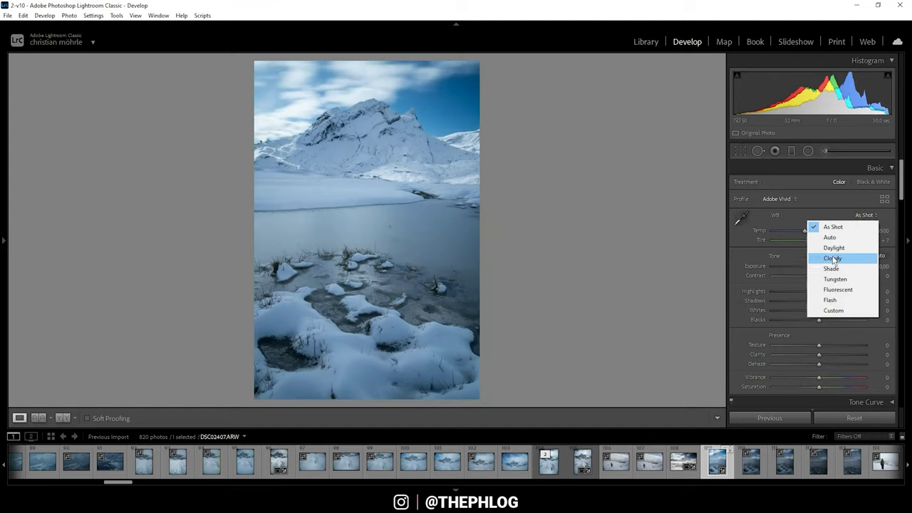
click(832, 259)
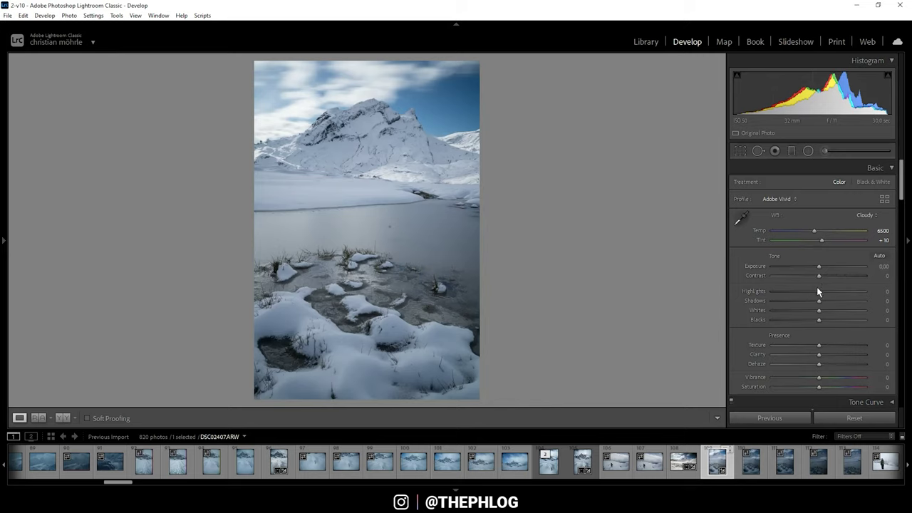
- Set Highlights −100, Shadows +69, Contrast +62, Whites +21 and Vibrance −21 in Basic
drag(819, 292, 721, 291)
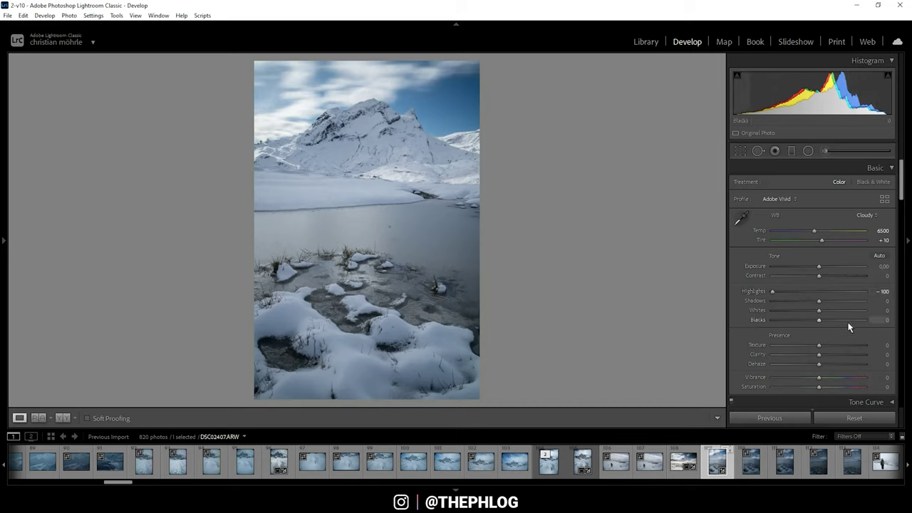
drag(818, 302, 848, 302)
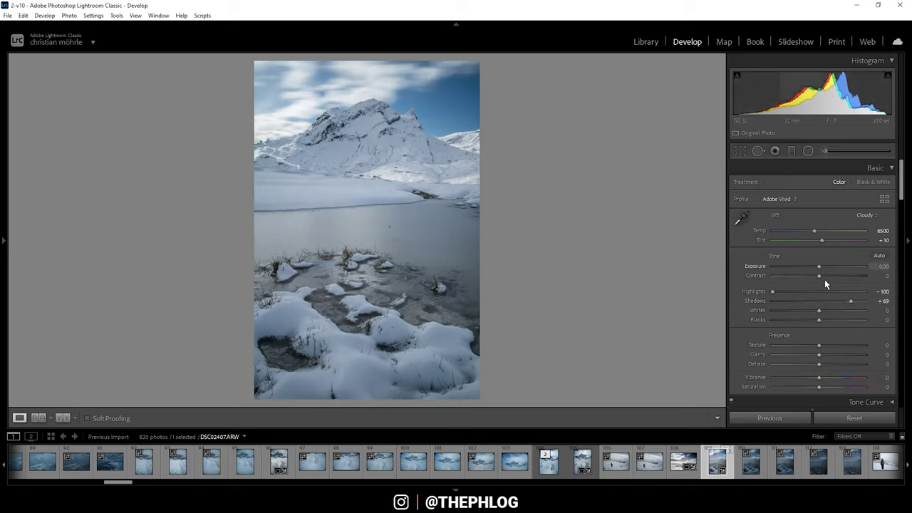
drag(818, 276, 850, 275)
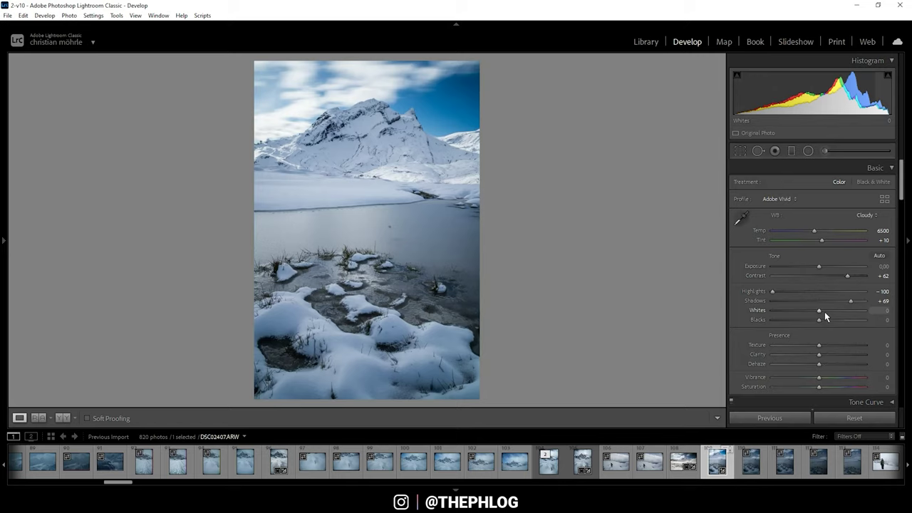
drag(820, 312, 829, 312)
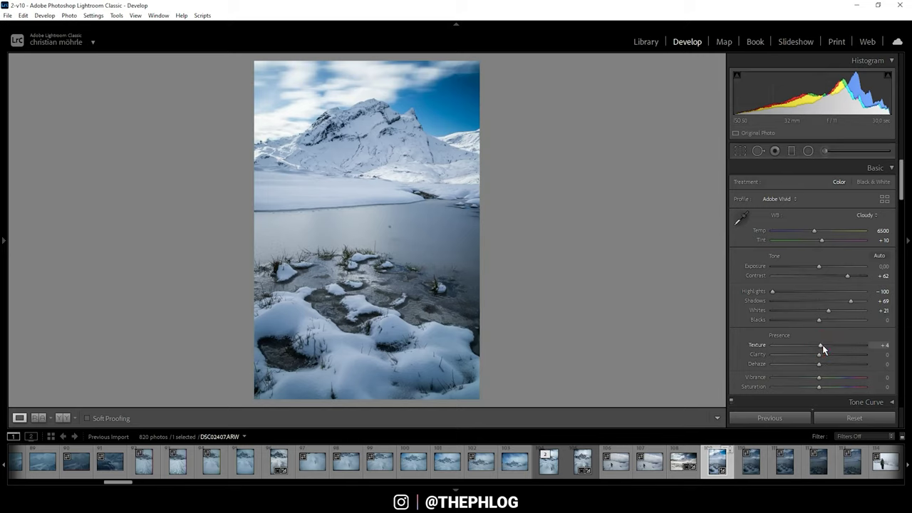
drag(820, 378, 811, 378)
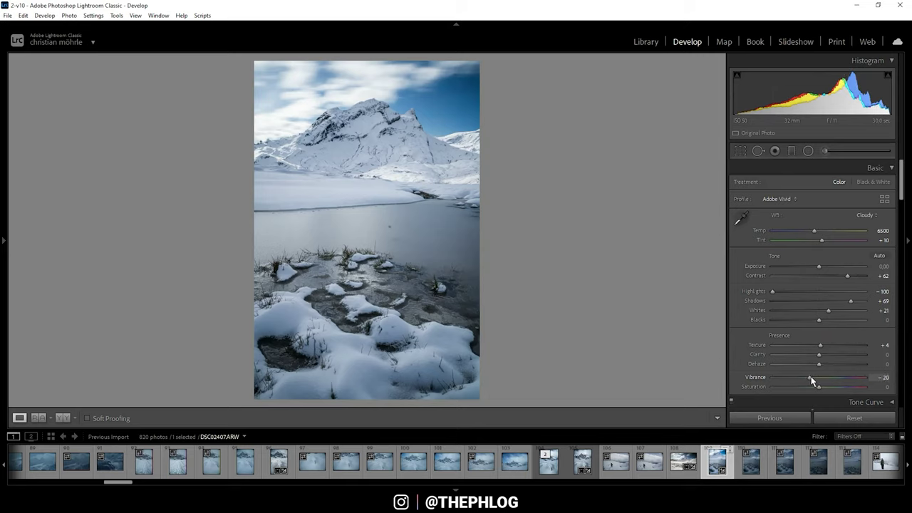
drag(810, 376, 809, 376)
- Darken the sky's graduated filter to −0.56 exposure
click(792, 152)
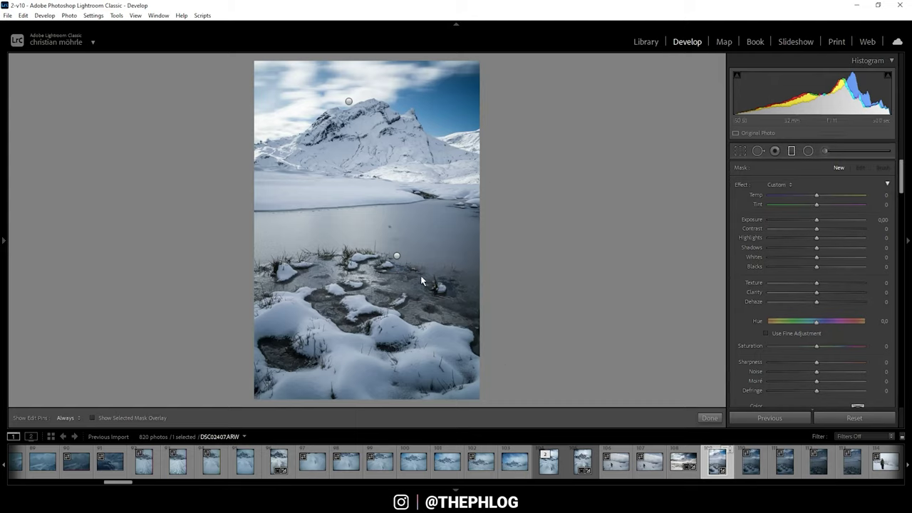
click(348, 101)
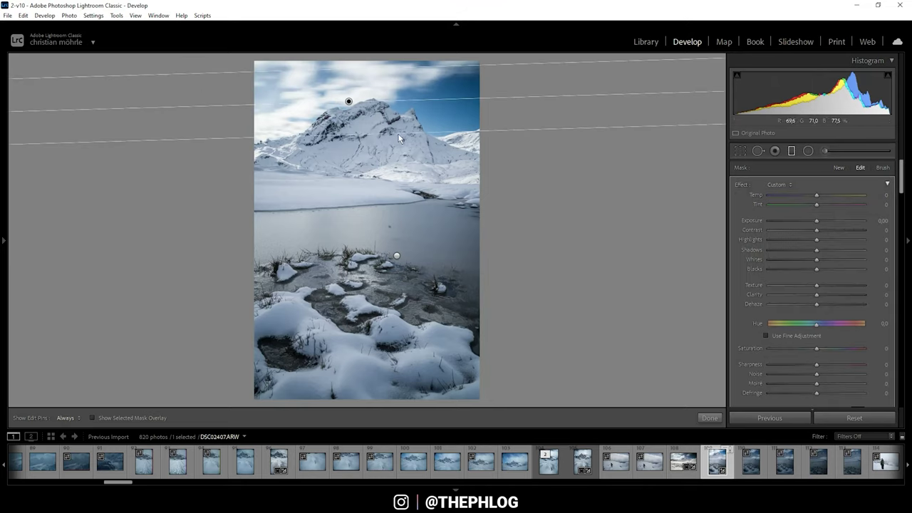
drag(817, 221, 811, 220)
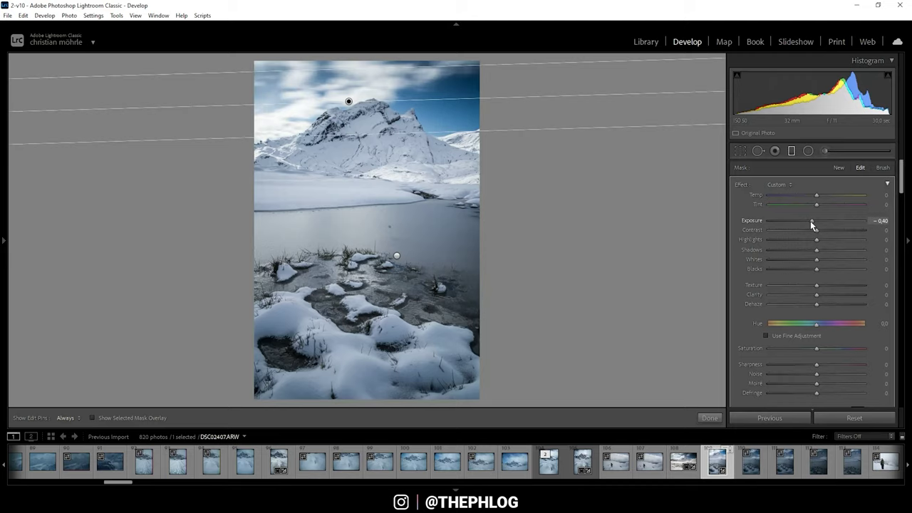
drag(810, 221, 808, 221)
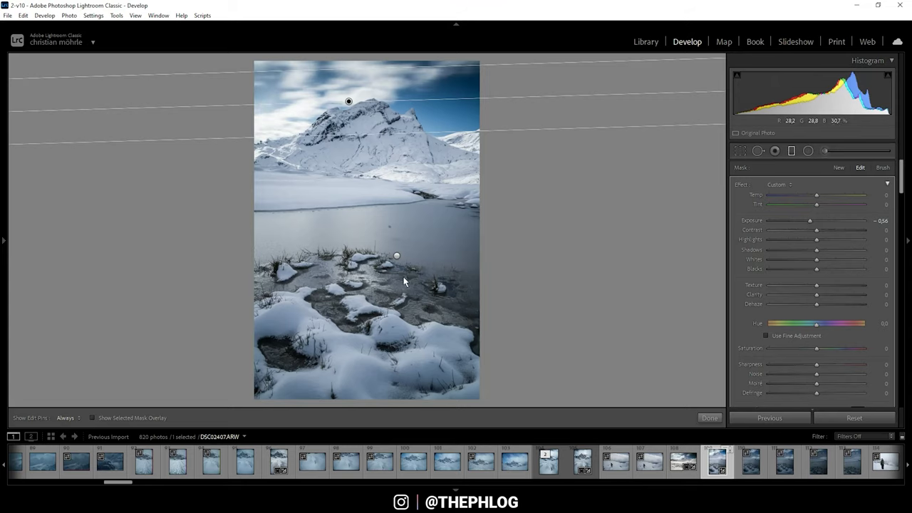
- Give the lake-edge graduated filter Highlights +100 and Texture +10
click(396, 256)
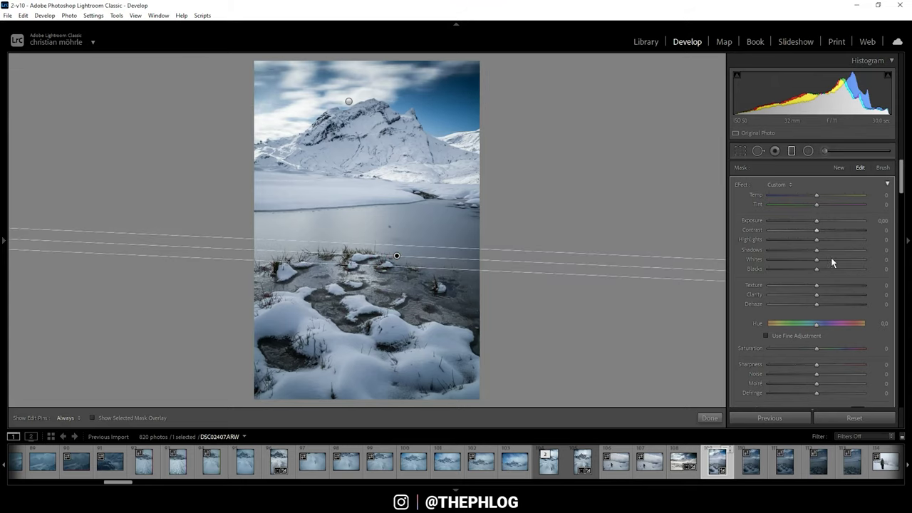
drag(818, 241, 864, 239)
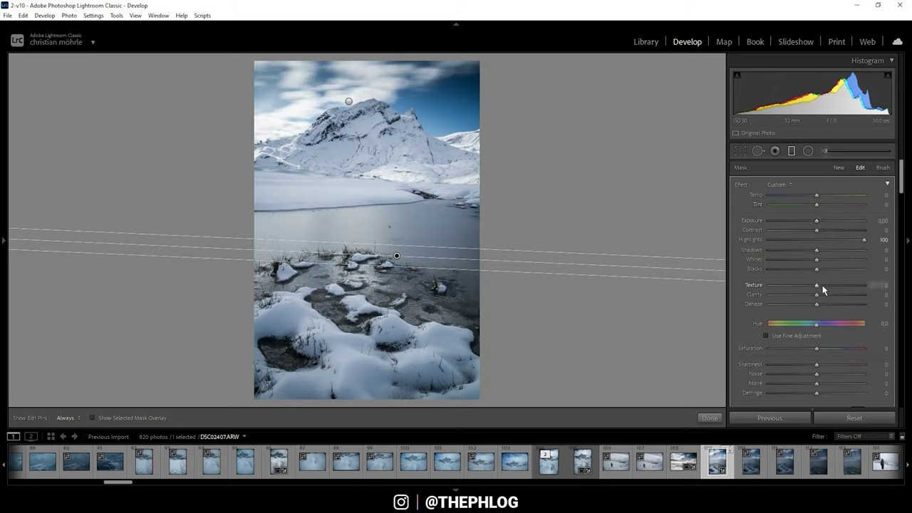
drag(817, 288, 823, 288)
- Add an upper-left radial filter with Shadows and Blacks 100, Temp +11, Dehaze −20
click(810, 152)
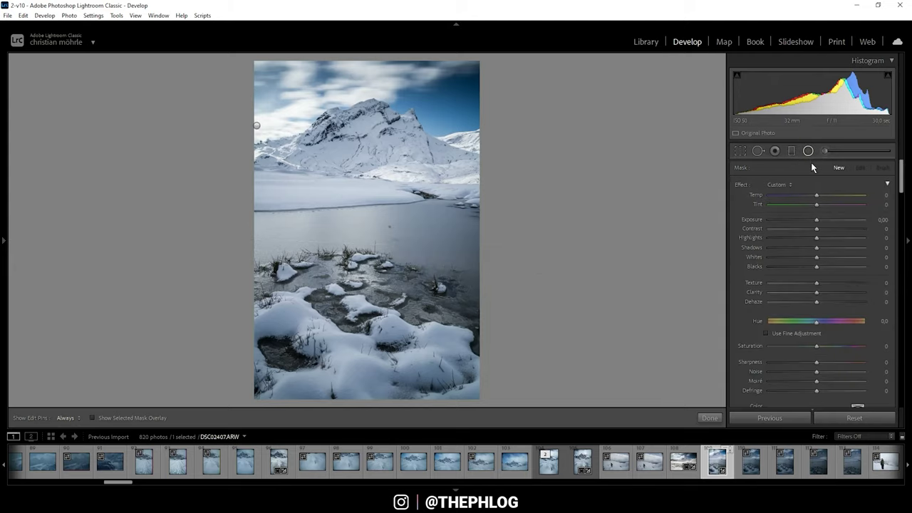
click(256, 125)
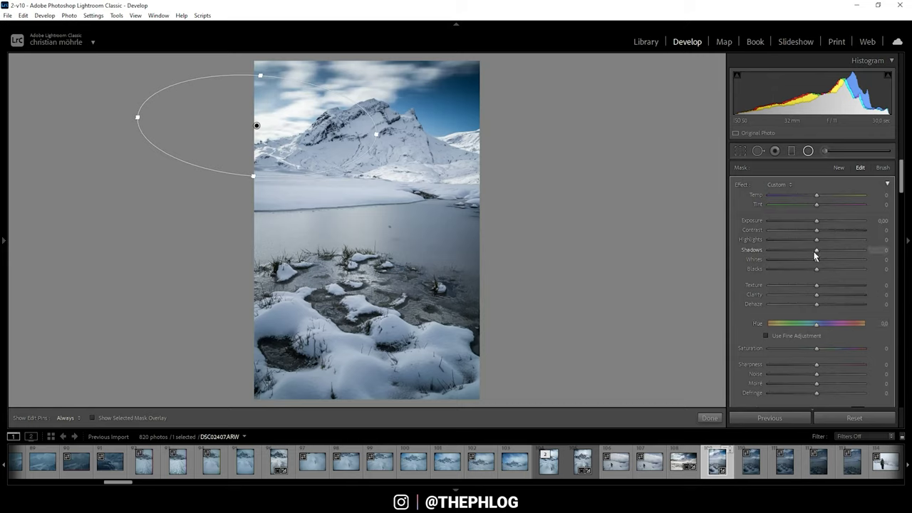
drag(816, 255, 870, 270)
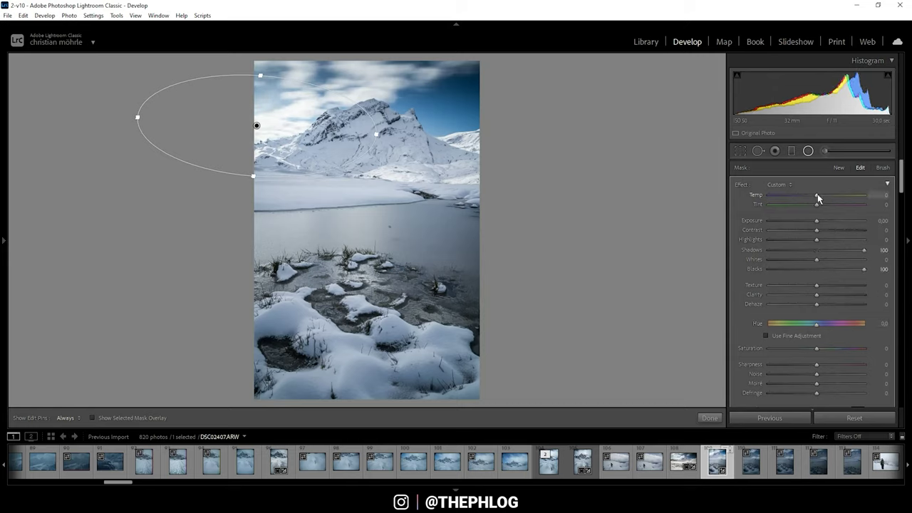
drag(817, 194, 822, 194)
drag(816, 304, 808, 305)
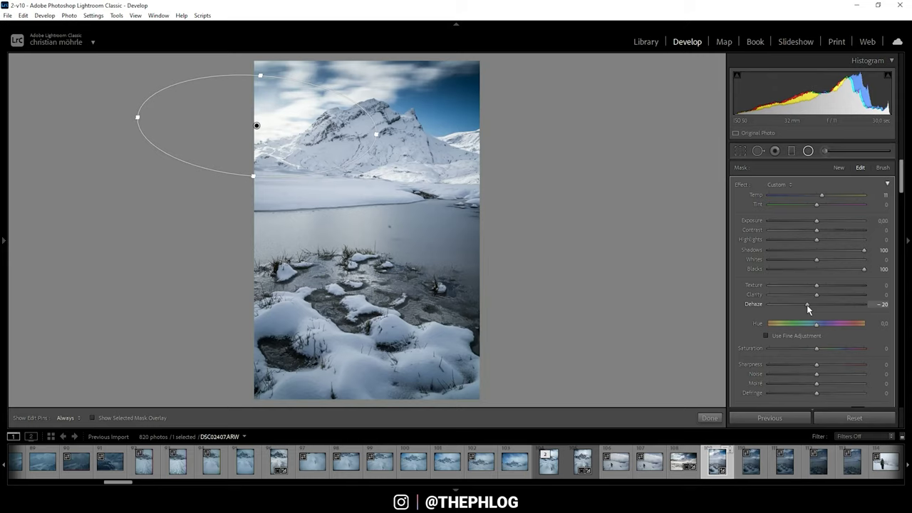
click(710, 418)
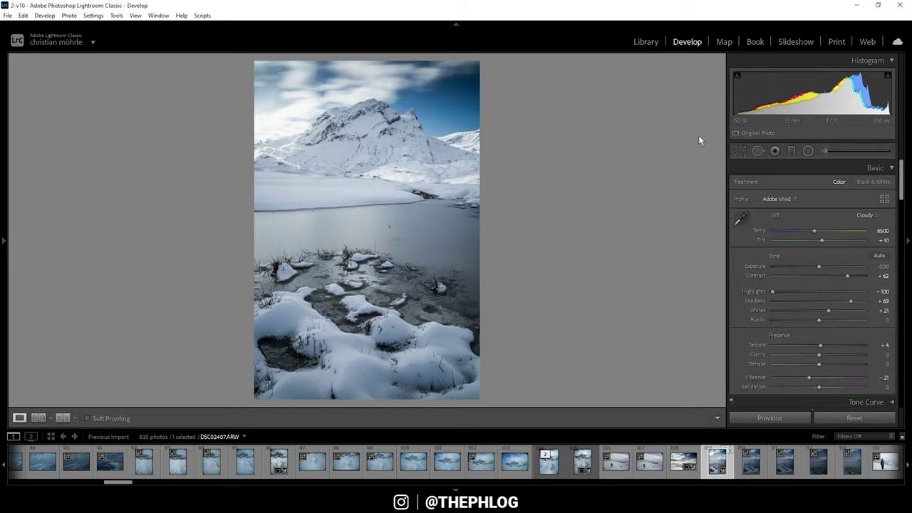
- Lower Blue saturation slightly and set Blue luminance to −26 in HSL
scroll(754, 189, down, 10)
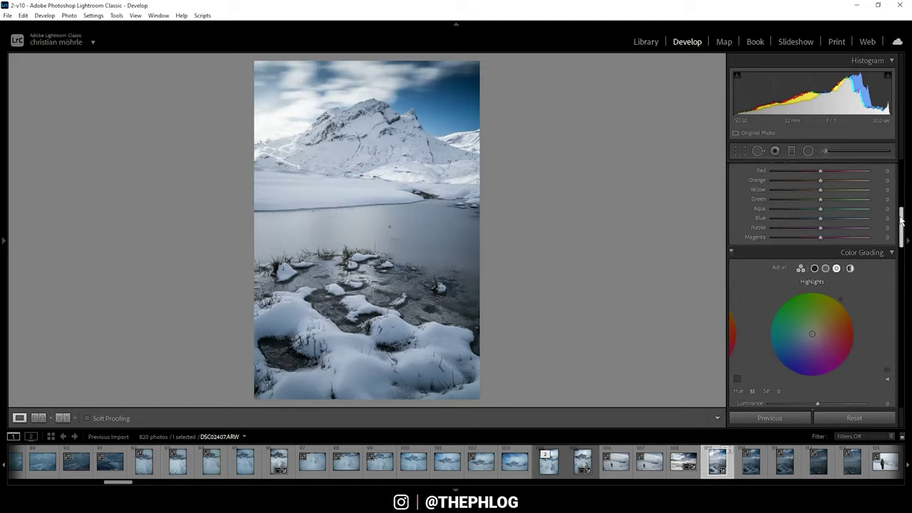
scroll(900, 221, up, 1)
click(784, 190)
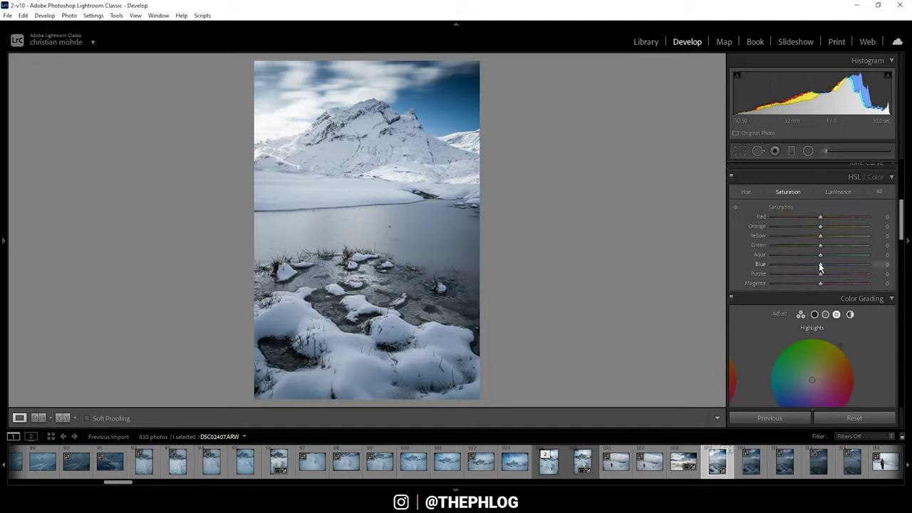
drag(818, 264, 816, 264)
key(ctrl+alt+shift+l)
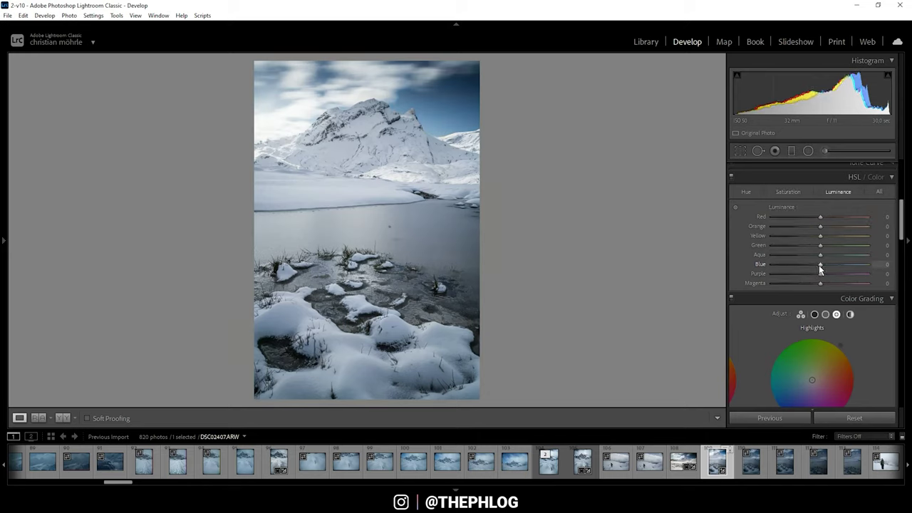
drag(818, 265, 810, 265)
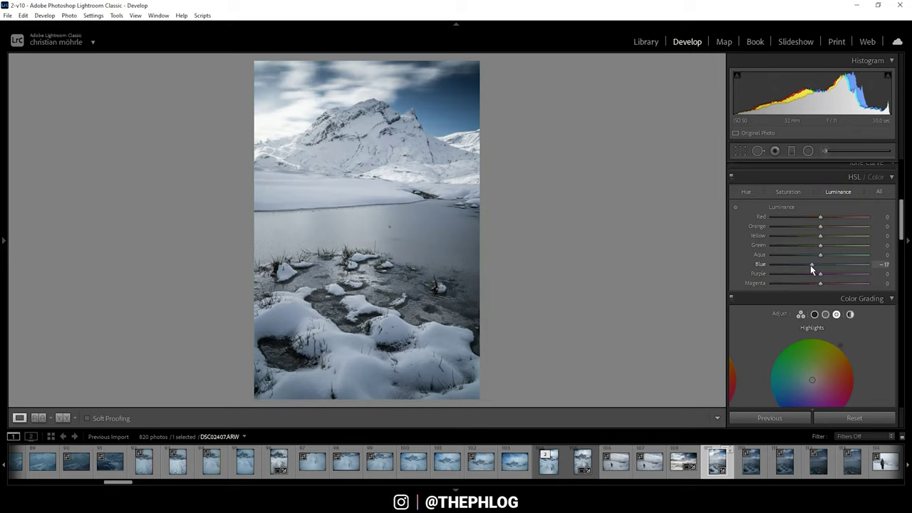
drag(810, 265, 806, 265)
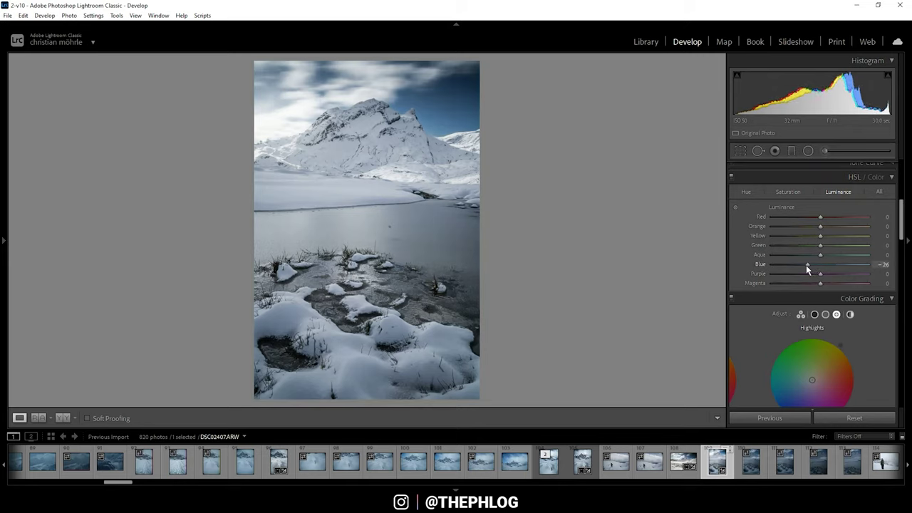
scroll(902, 221, down, 4)
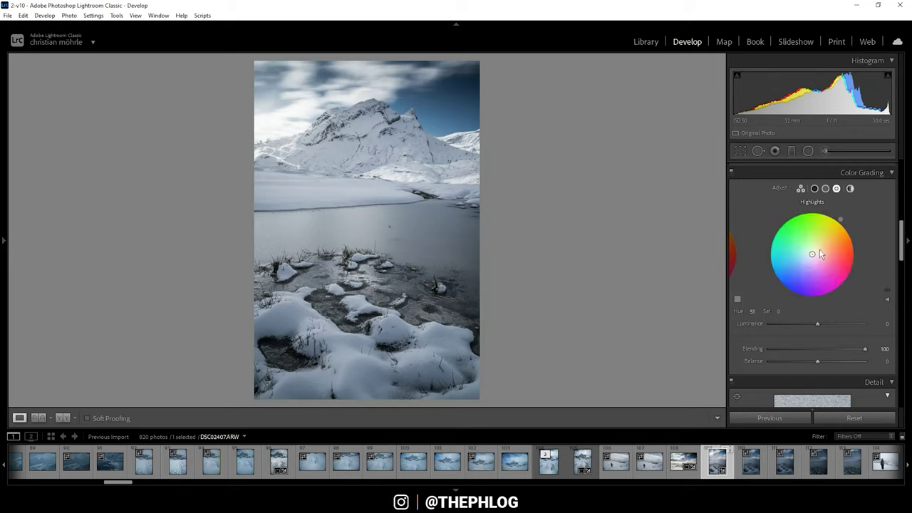
- Color-grade warm highlights, and blue midtones and shadows (shadows Hue 219, Sat 9)
drag(814, 257, 821, 247)
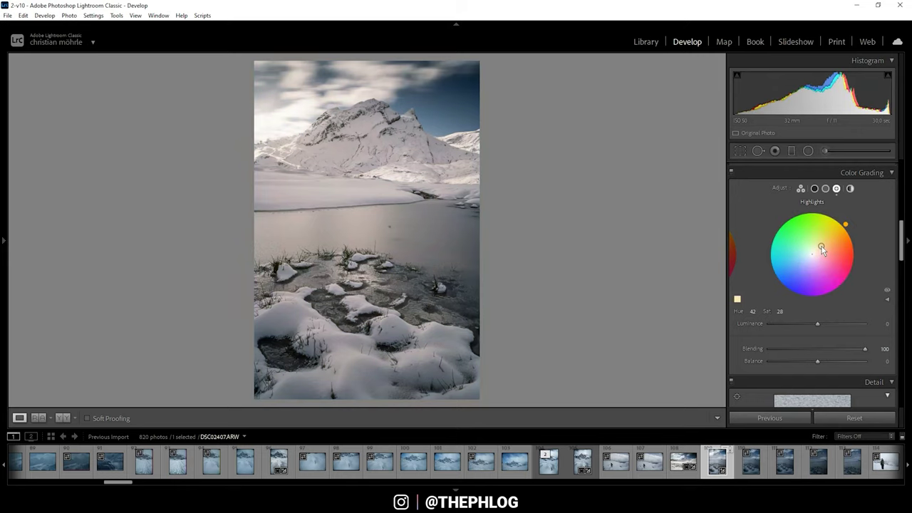
drag(822, 246, 828, 236)
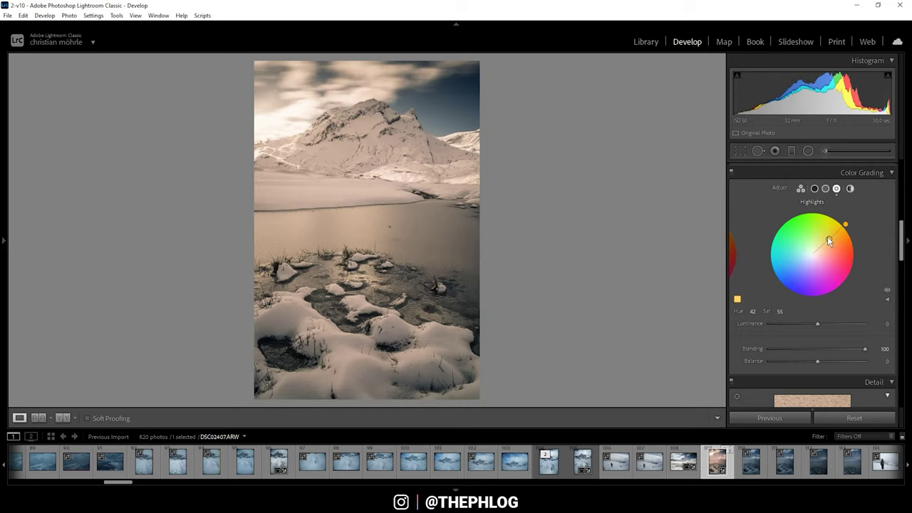
drag(827, 236, 829, 235)
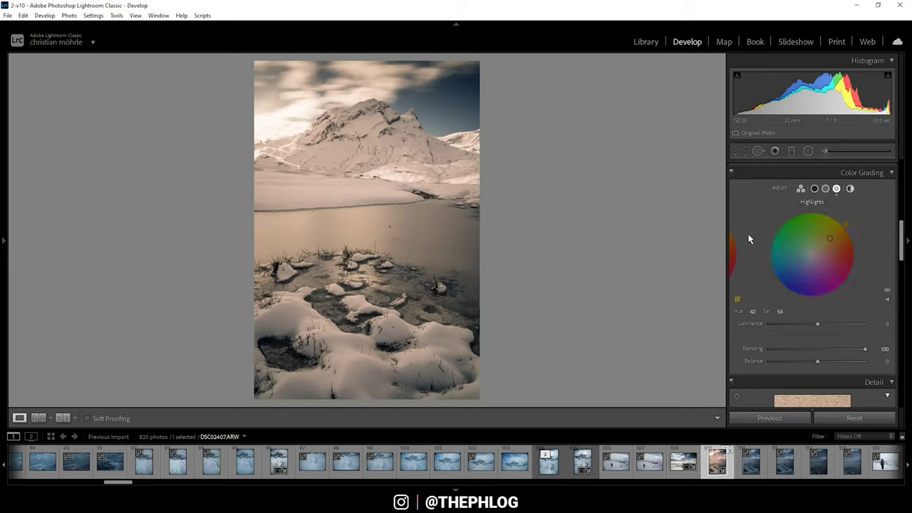
click(826, 189)
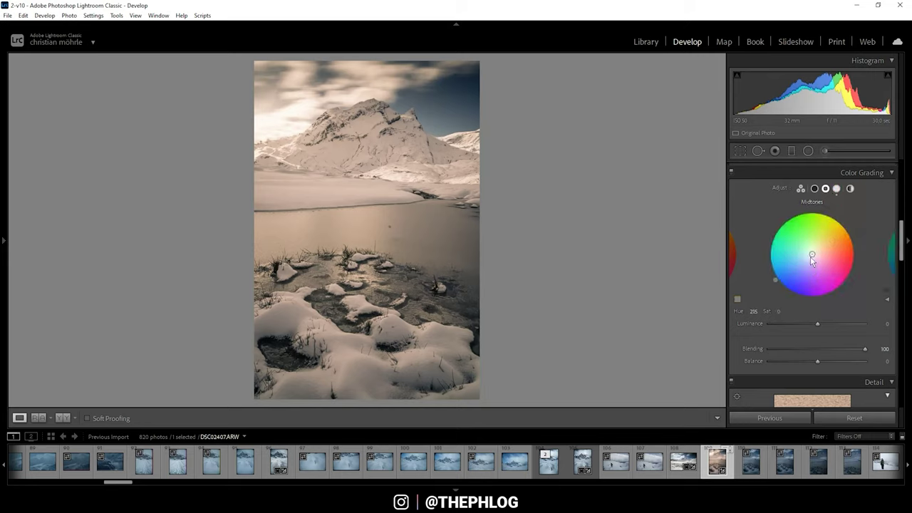
drag(814, 258, 805, 266)
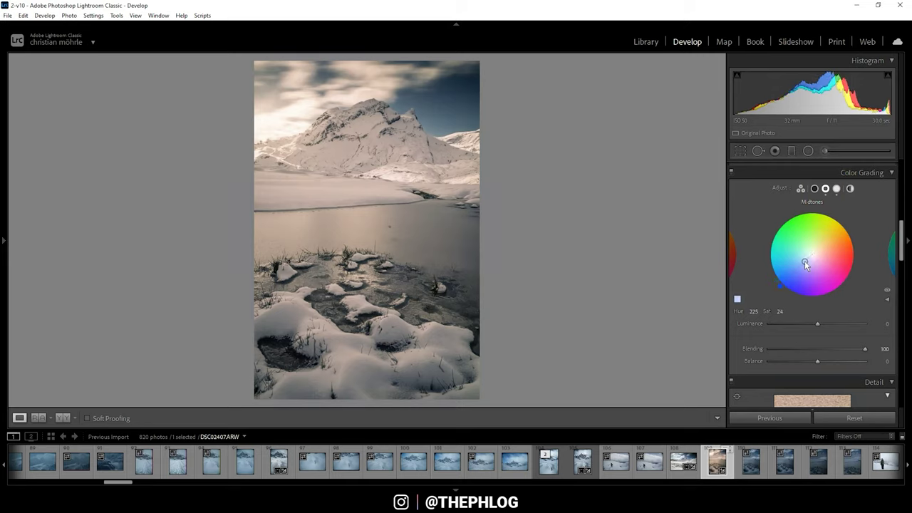
click(814, 188)
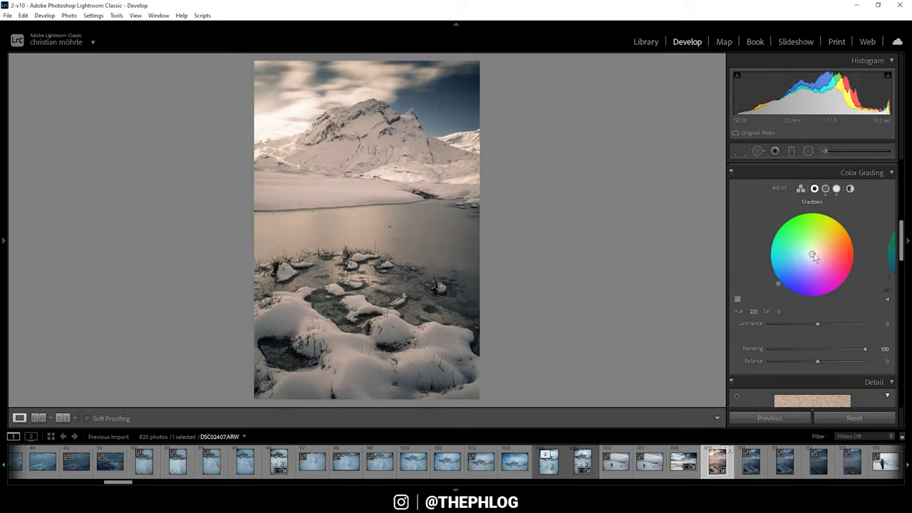
drag(814, 258, 806, 267)
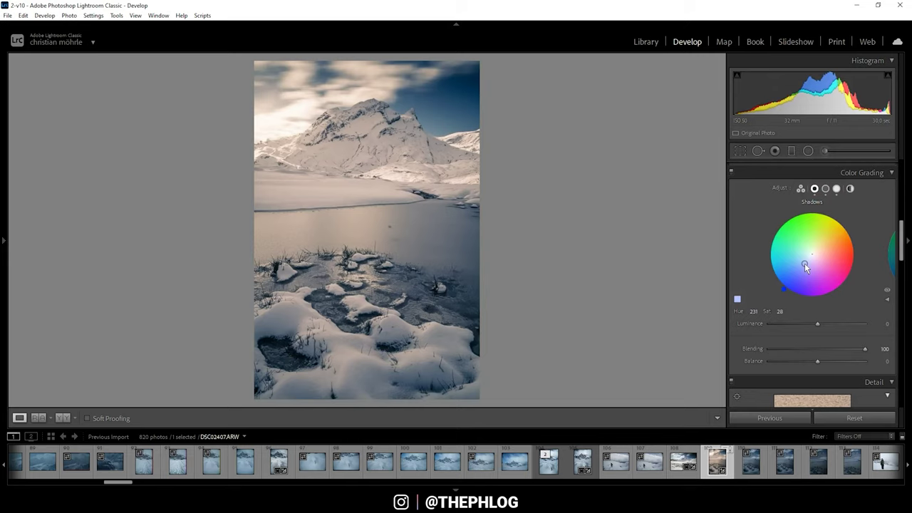
key(ctrl+z)
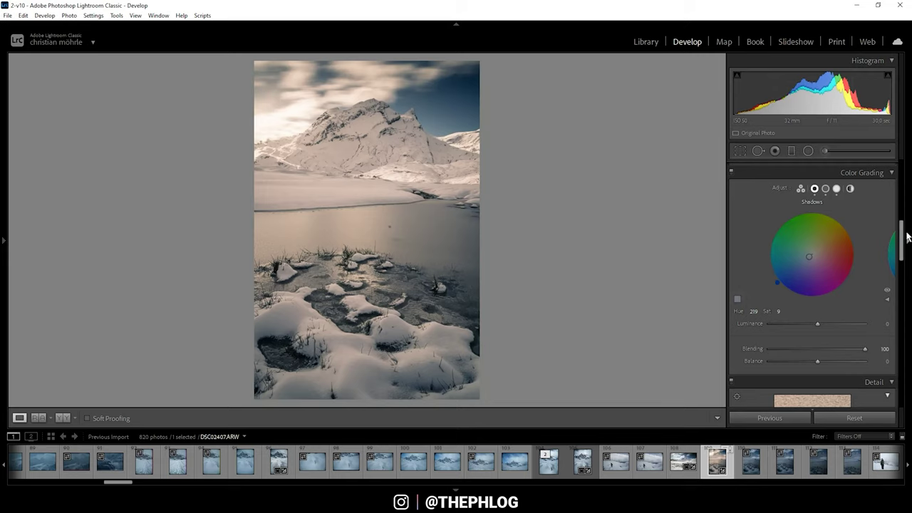
- Set sharpening Radius 0.5 and Detail 100, and raise Masking
scroll(802, 318, down, 5)
drag(809, 325, 901, 342)
drag(771, 345, 840, 345)
- Send DSC02407.ARW from the filmstrip to Photoshop as a 16-bit RGB document
scroll(899, 264, up, 1)
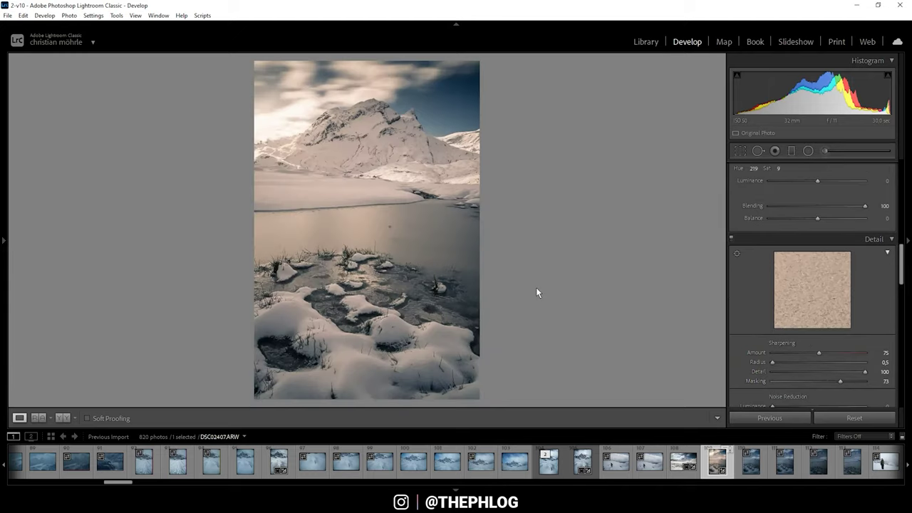
right_click(718, 469)
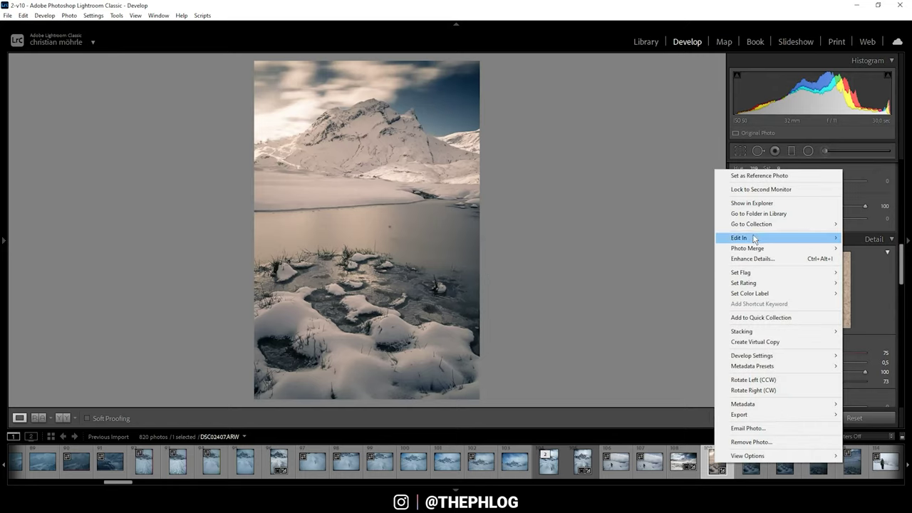
mouse_move(734, 238)
click(673, 238)
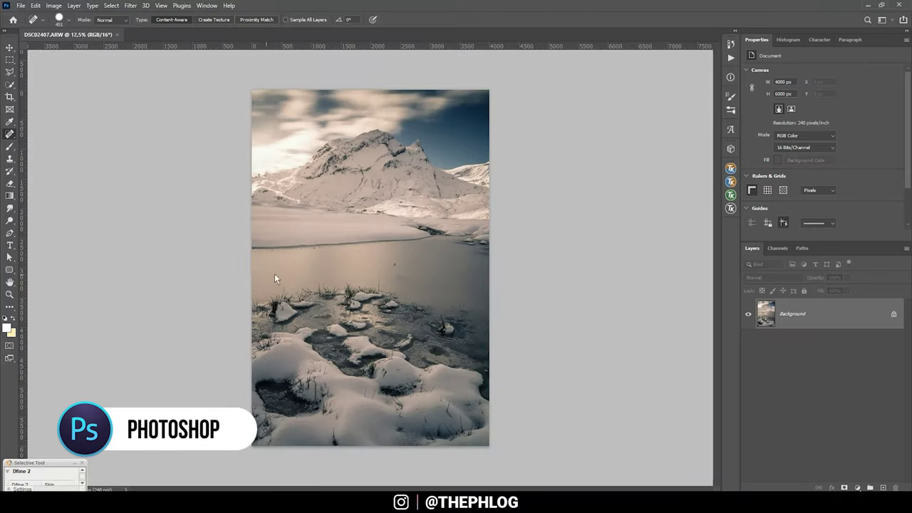
- Unlock the background as Layer 0, duplicate it, and heal two dark specks on the ice
click(893, 314)
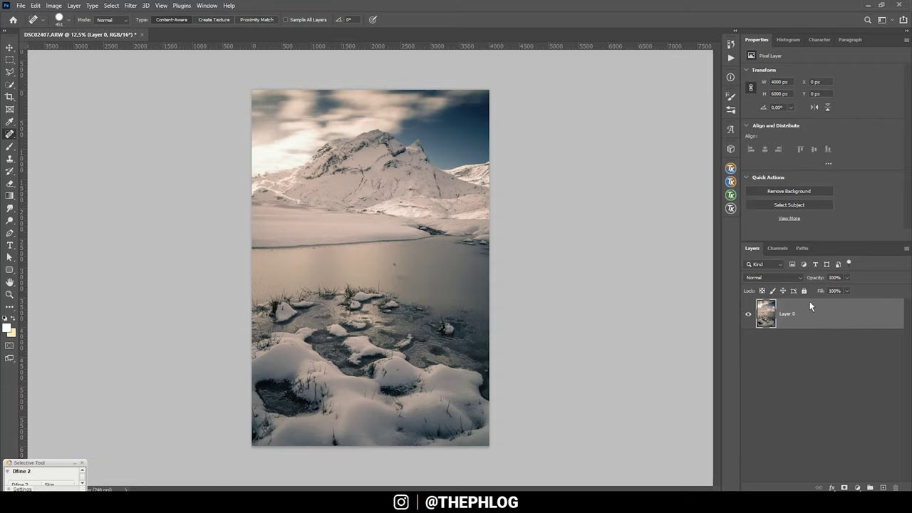
key(ctrl+j)
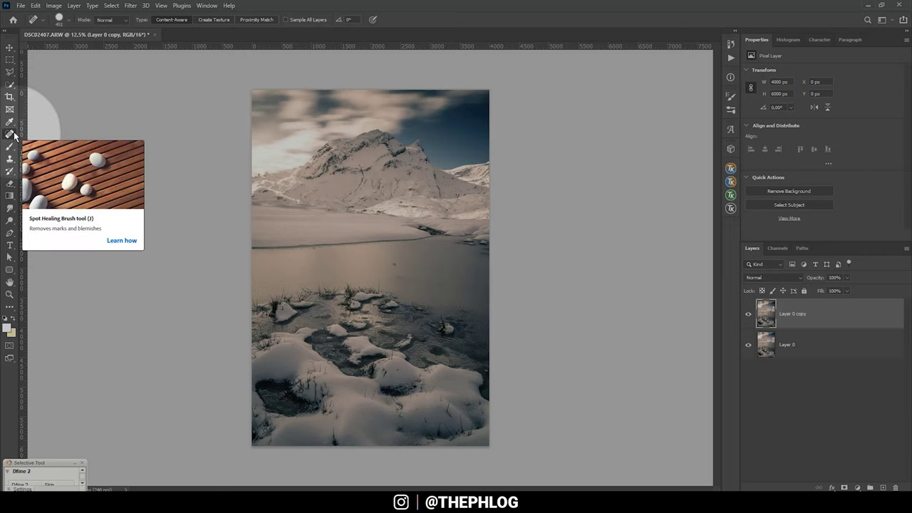
scroll(451, 230, up, 5)
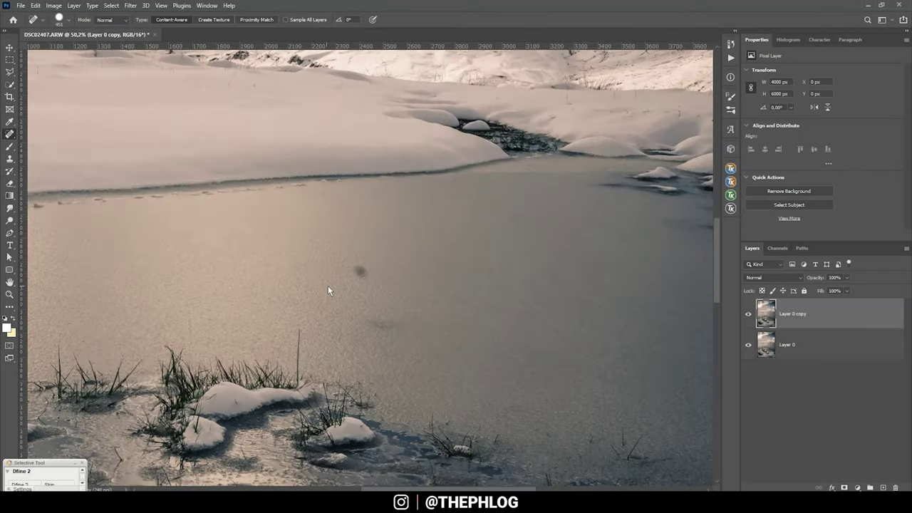
alt+right_click(365, 287)
drag(364, 286, 349, 285)
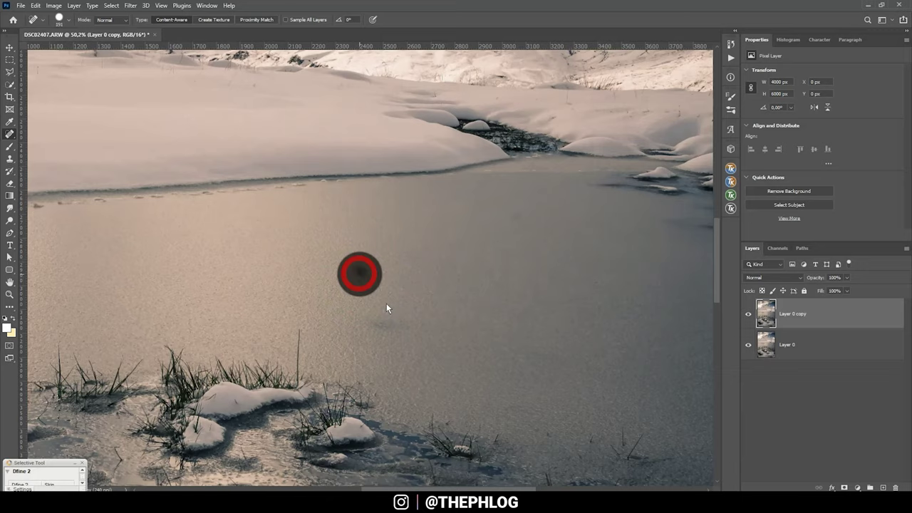
click(381, 321)
click(509, 220)
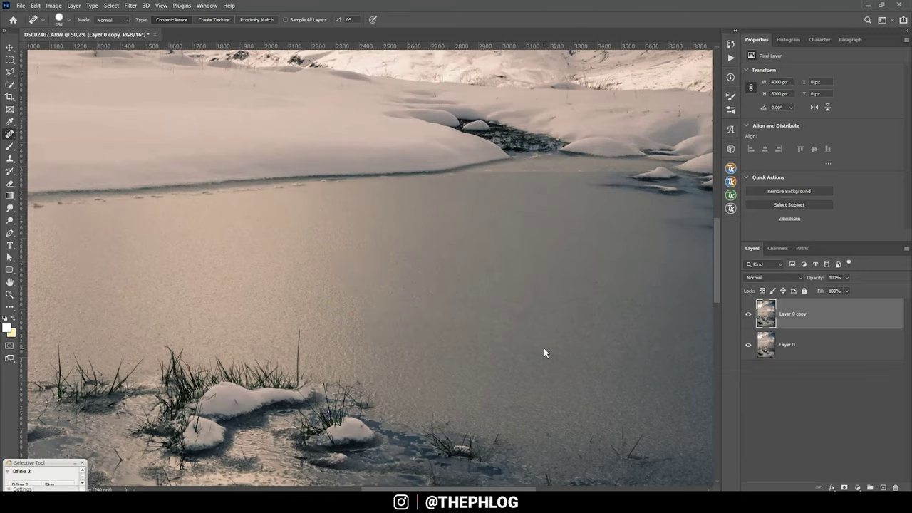
- Spot-heal four dark marks and blemishes in the snow near the grass
scroll(543, 347, up, 4)
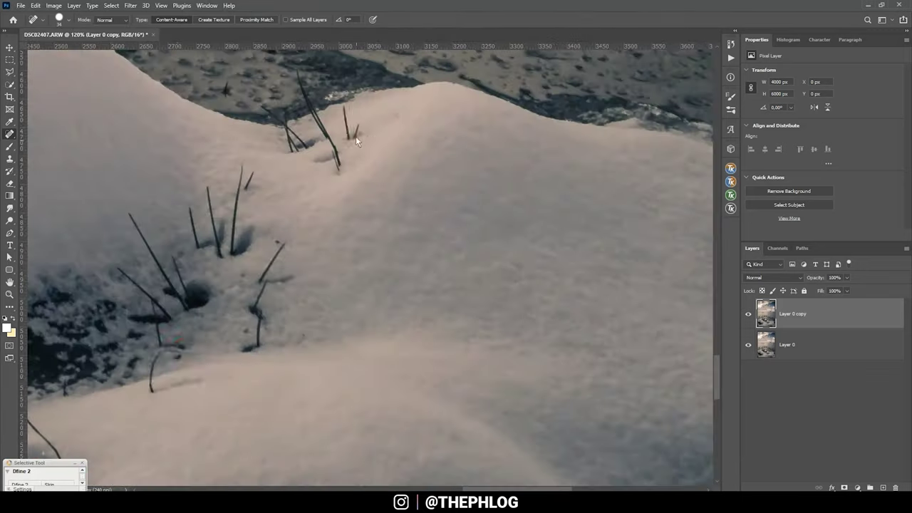
scroll(405, 381, up, 5)
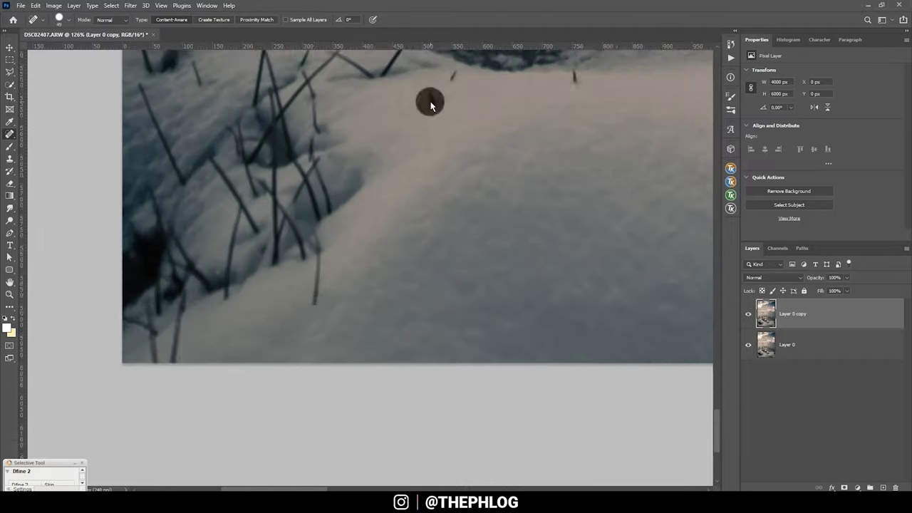
scroll(135, 244, down, 2)
drag(301, 261, 337, 350)
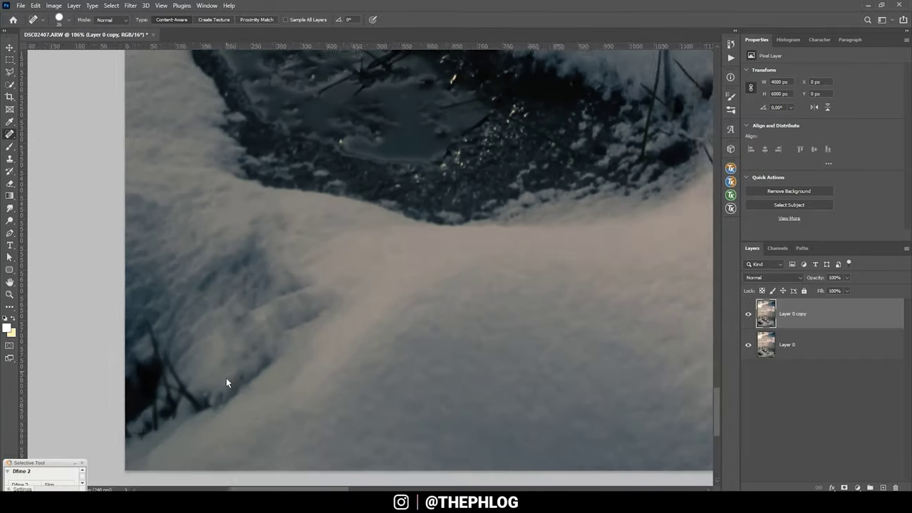
scroll(377, 306, down, 2)
scroll(469, 376, up, 2)
scroll(394, 446, down, 3)
scroll(559, 407, up, 4)
drag(559, 407, 587, 396)
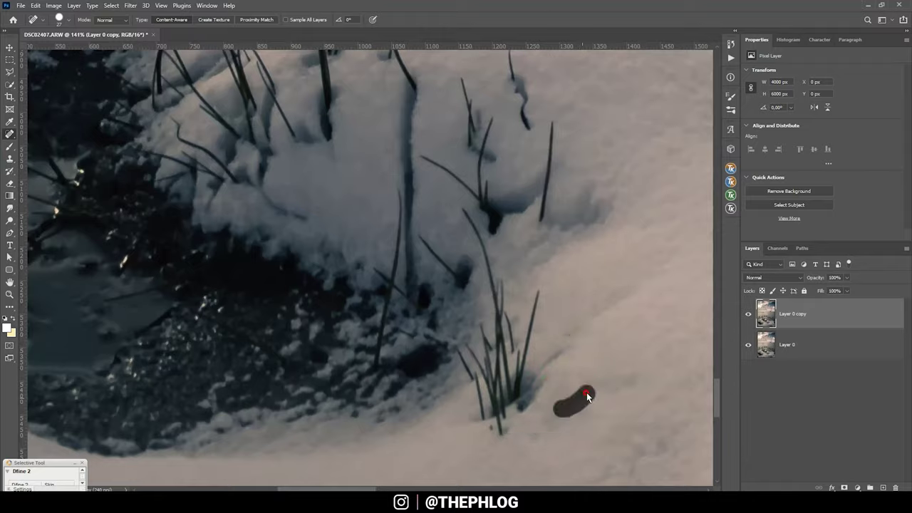
scroll(494, 306, up, 2)
scroll(495, 305, down, 2)
drag(316, 183, 330, 159)
scroll(480, 316, down, 3)
scroll(480, 316, up, 3)
drag(372, 386, 399, 411)
scroll(409, 433, down, 5)
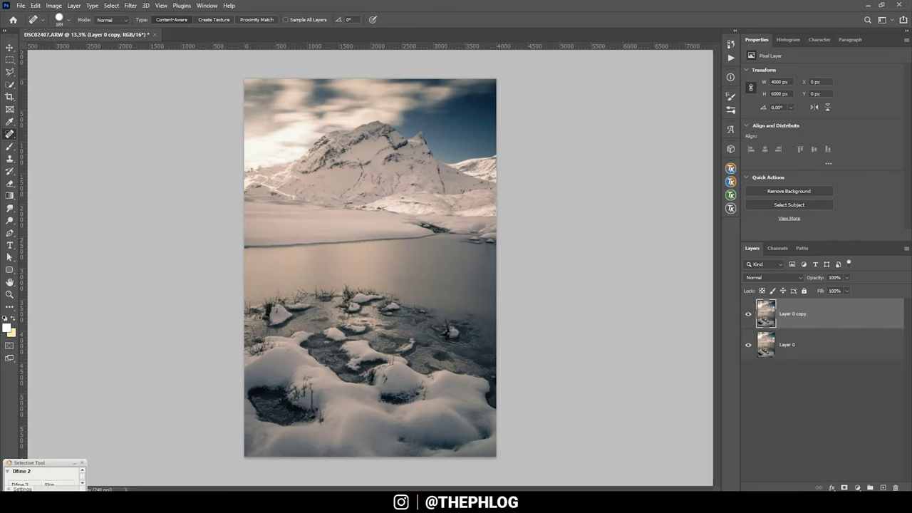
- Add a new empty layer set to Hard Light blend mode
click(882, 487)
click(787, 277)
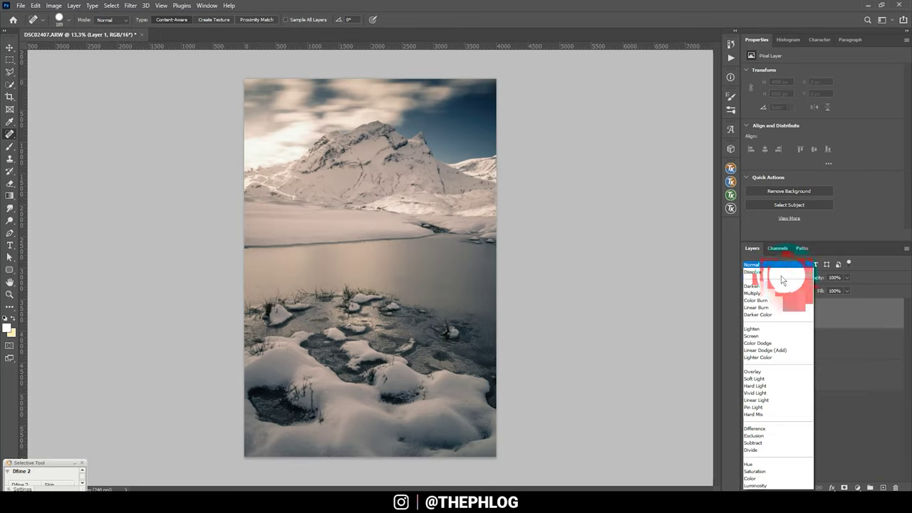
click(775, 385)
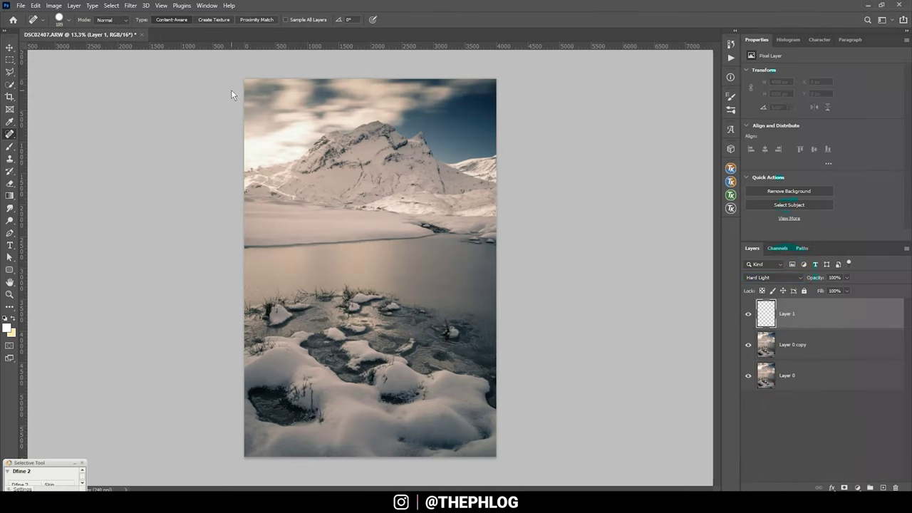
- Paint soft pale sky-coloured light near the peak with a ~10% opacity brush
key(b)
click(217, 20)
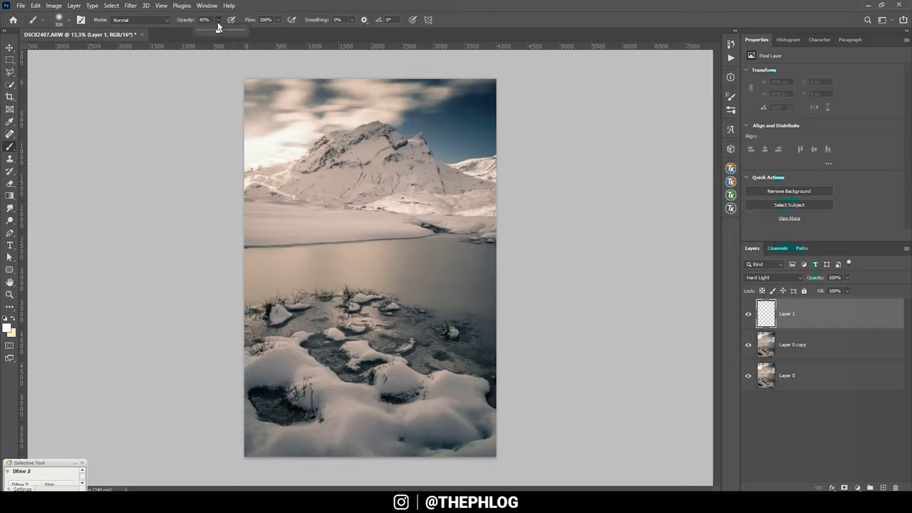
drag(217, 34, 205, 33)
click(7, 328)
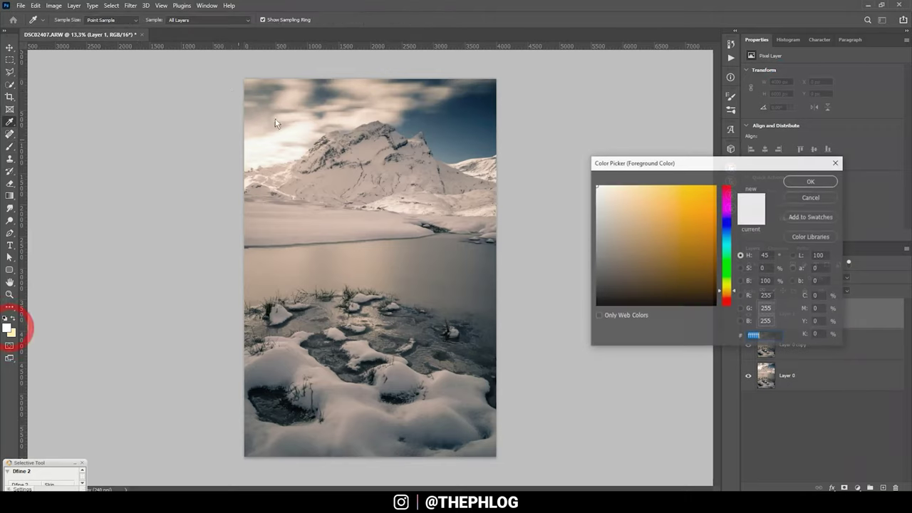
click(262, 154)
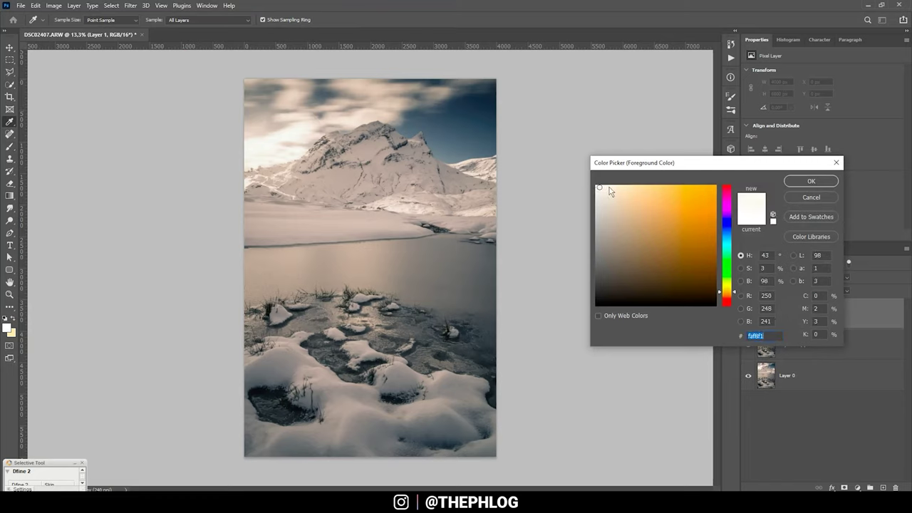
click(811, 181)
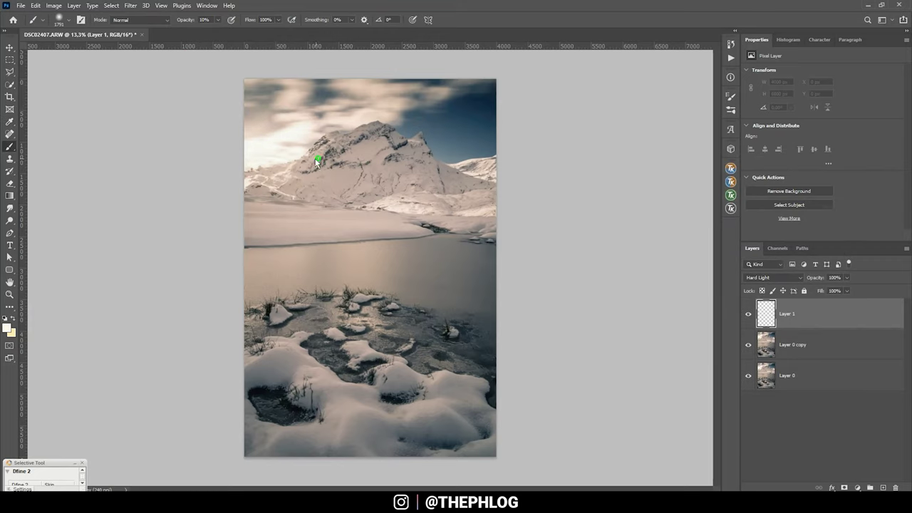
mouse_move(286, 157)
mouse_down()
mouse_move(306, 156)
mouse_move(256, 152)
mouse_up()
click(250, 155)
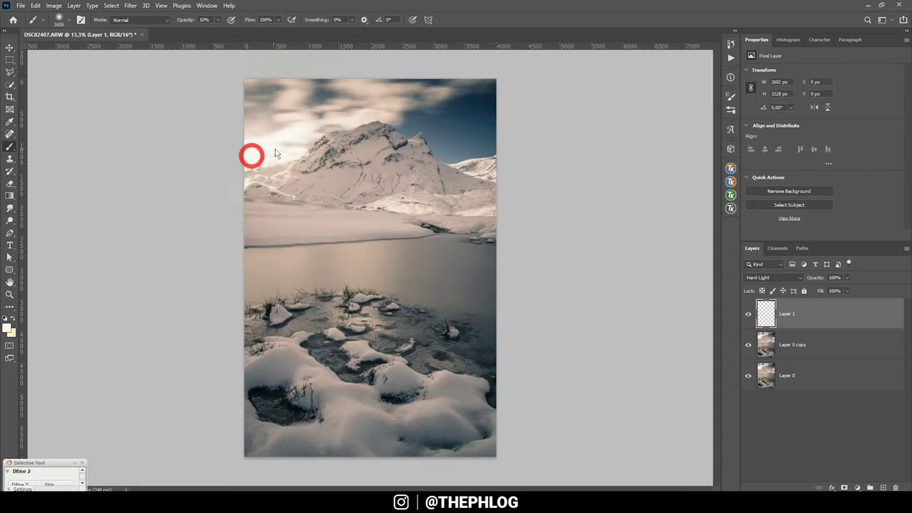
click(293, 146)
- Merge all three layers into a single Layer 1
click(748, 314)
shift+click(819, 383)
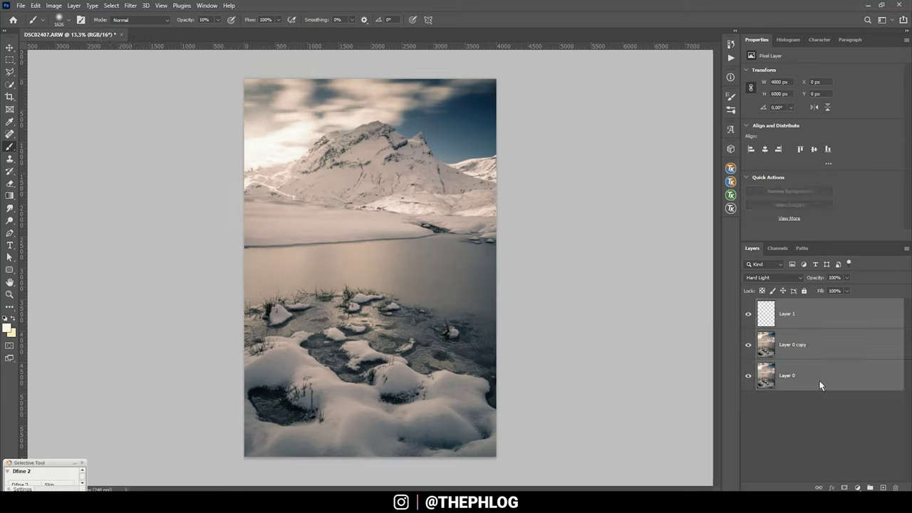
key(ctrl+e)
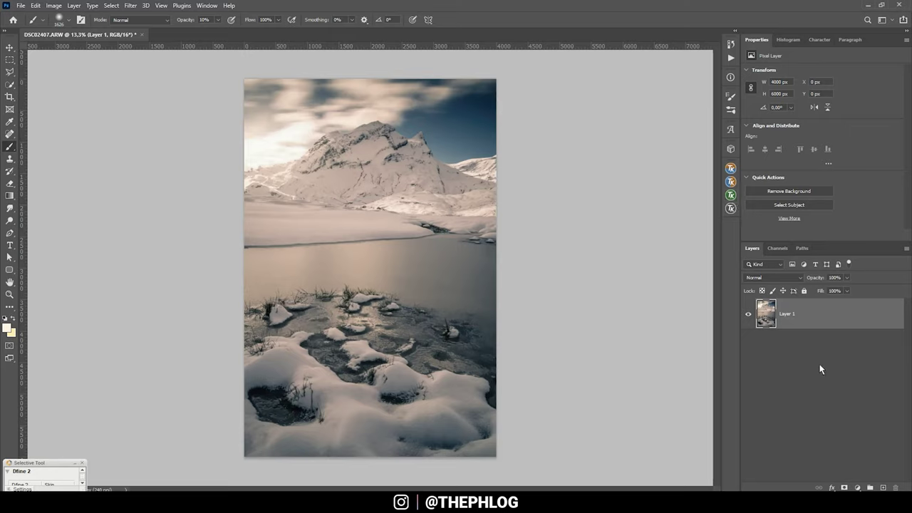
- Duplicate Layer 1 and add a Lights 3 luminosity layer mask from TK RapidMask
key(ctrl+j)
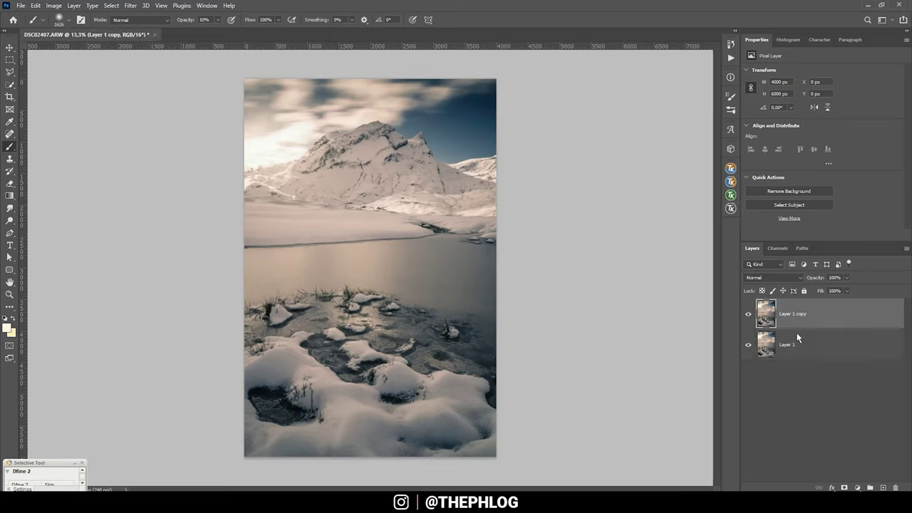
click(732, 196)
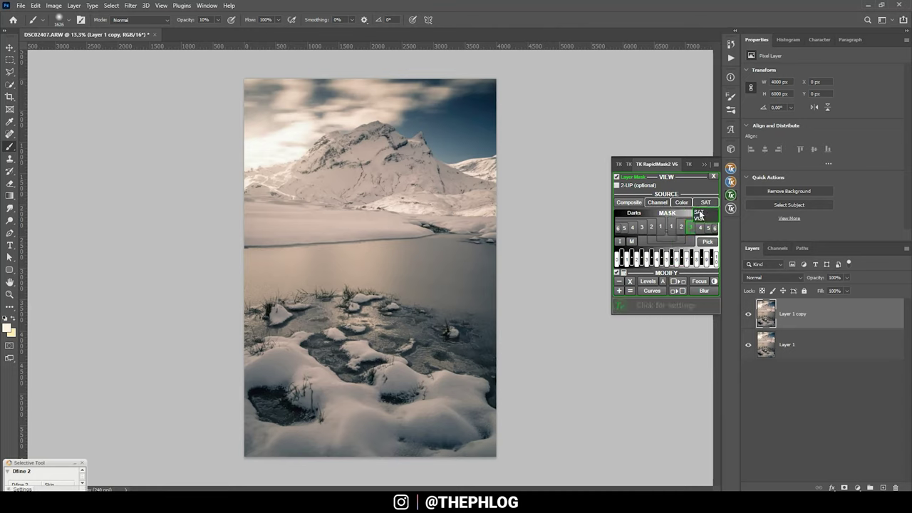
click(616, 176)
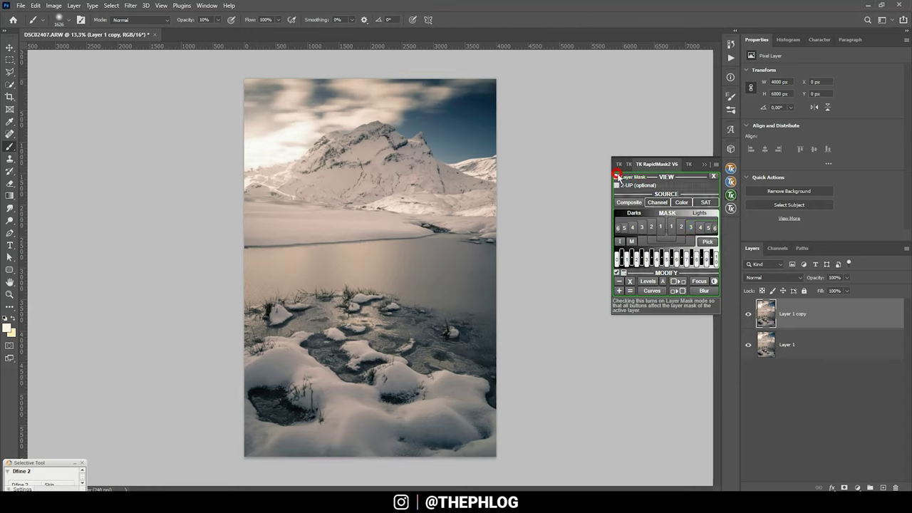
click(691, 210)
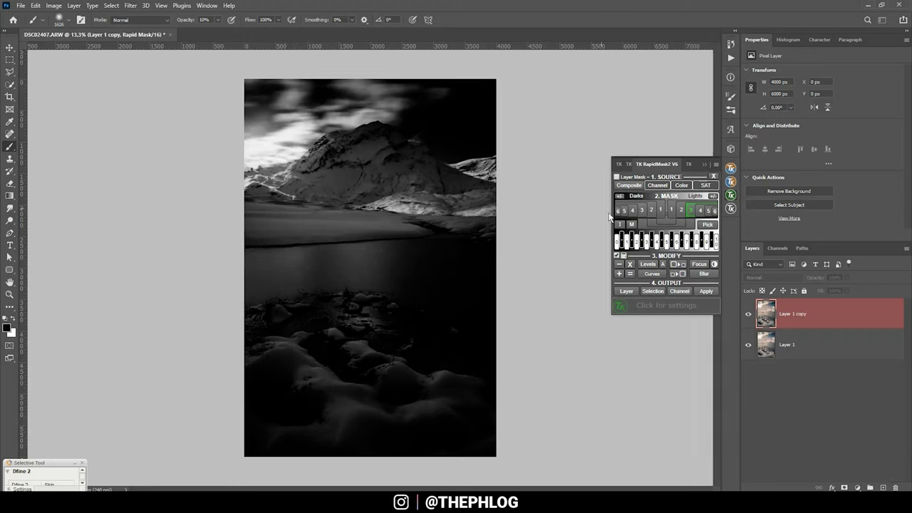
click(616, 177)
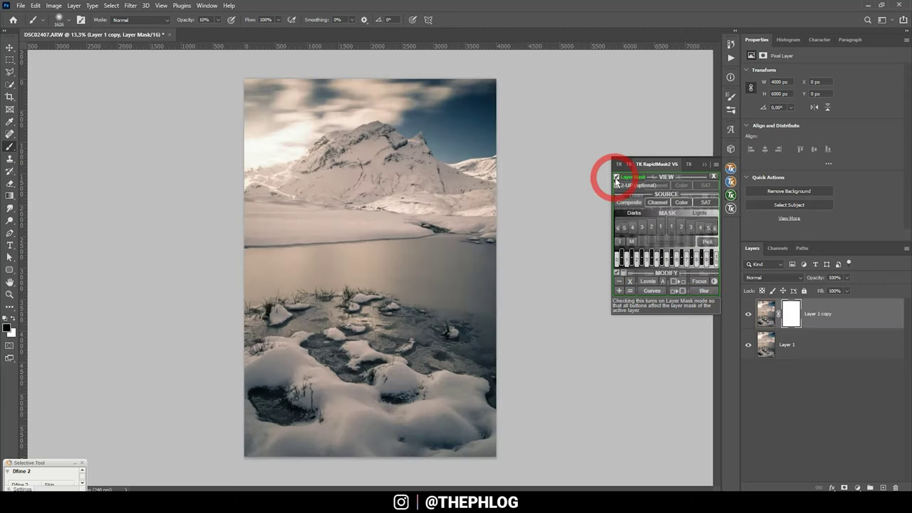
click(690, 226)
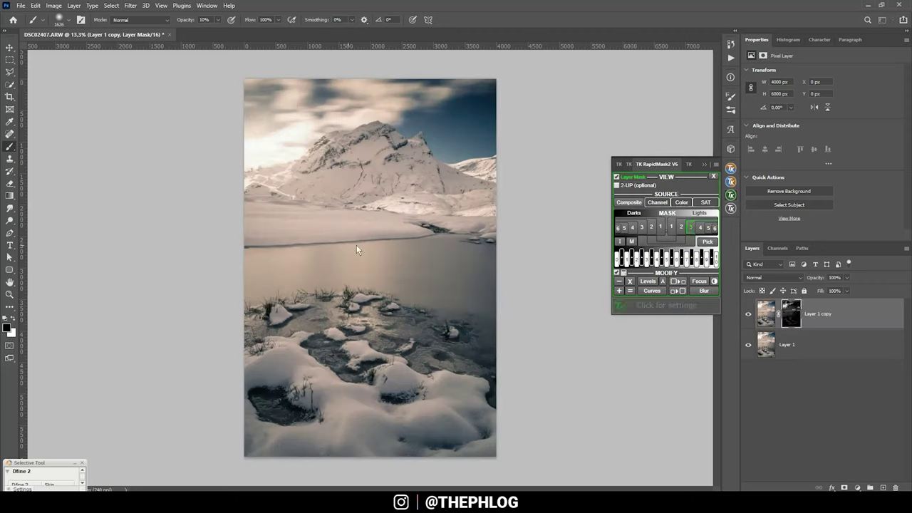
- Add a new layer in Overlay blend mode and pick a light foreground colour
click(883, 488)
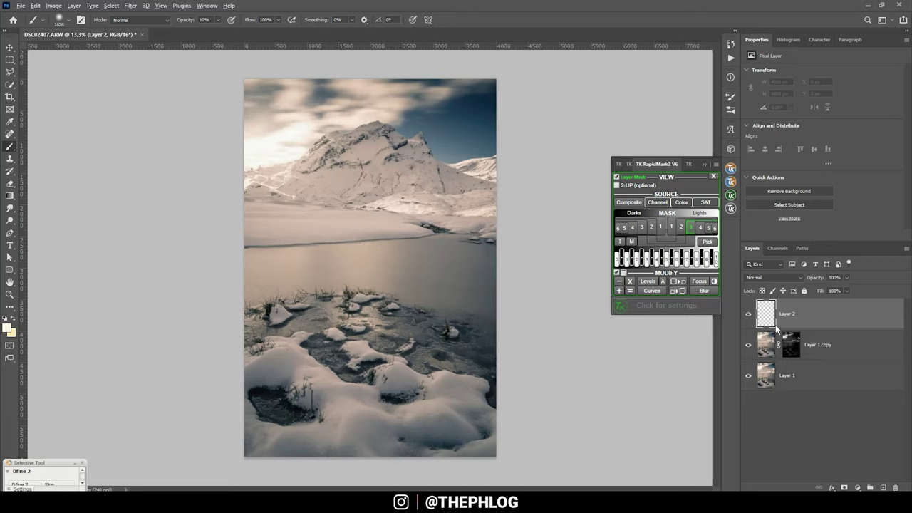
click(770, 278)
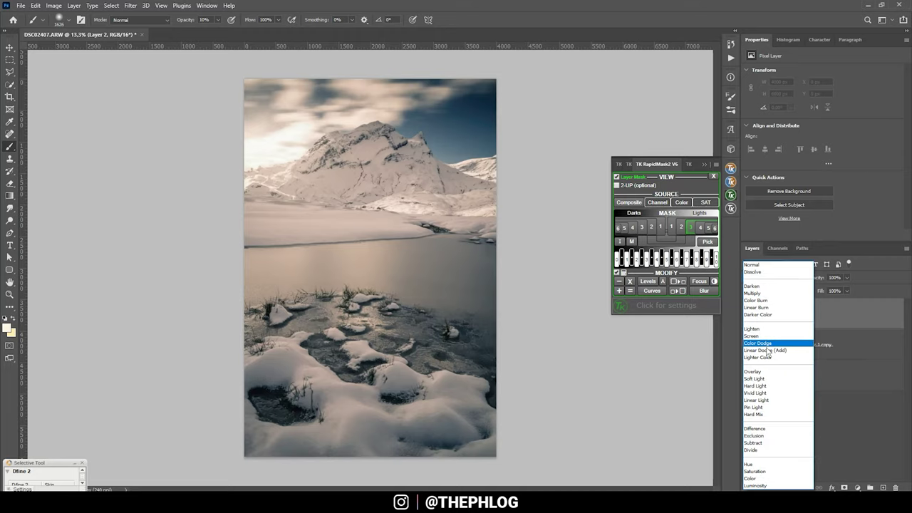
click(773, 371)
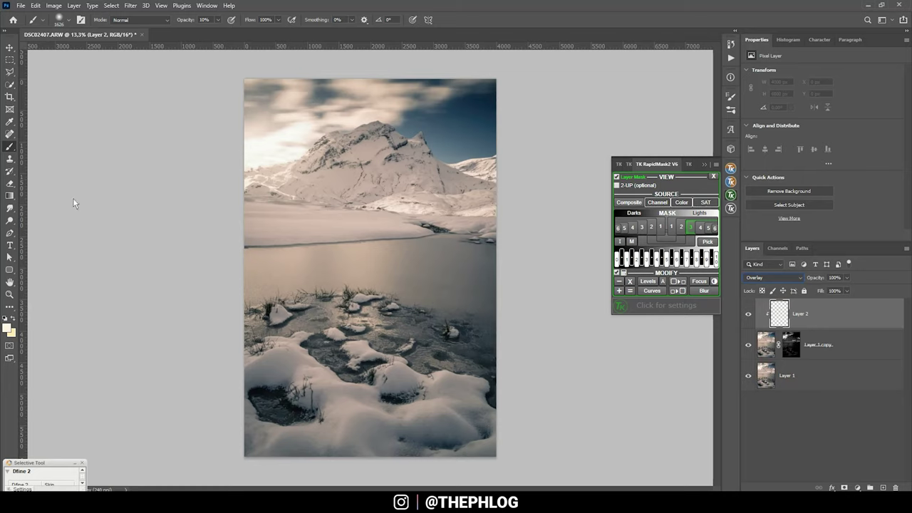
click(7, 328)
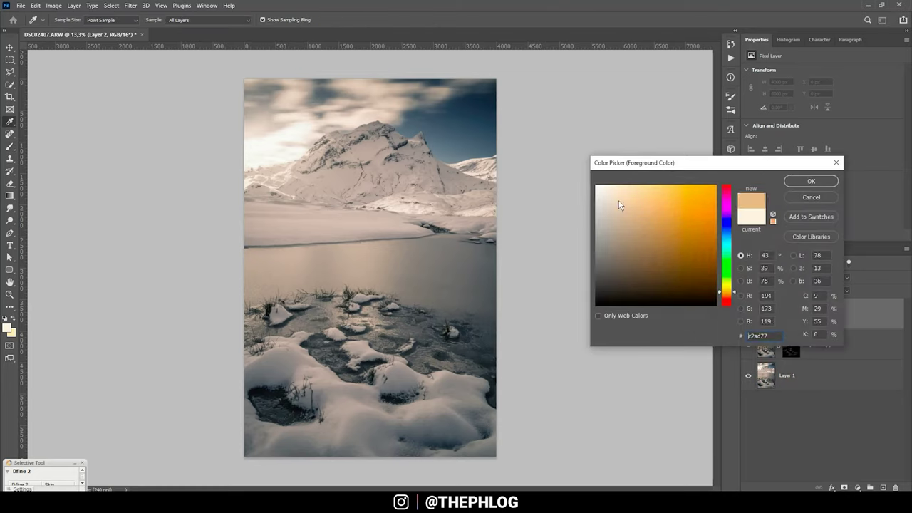
drag(621, 204, 596, 186)
key(Return)
- Paint light strokes over the snowy foreground, then set brush opacity to 98%
click(217, 20)
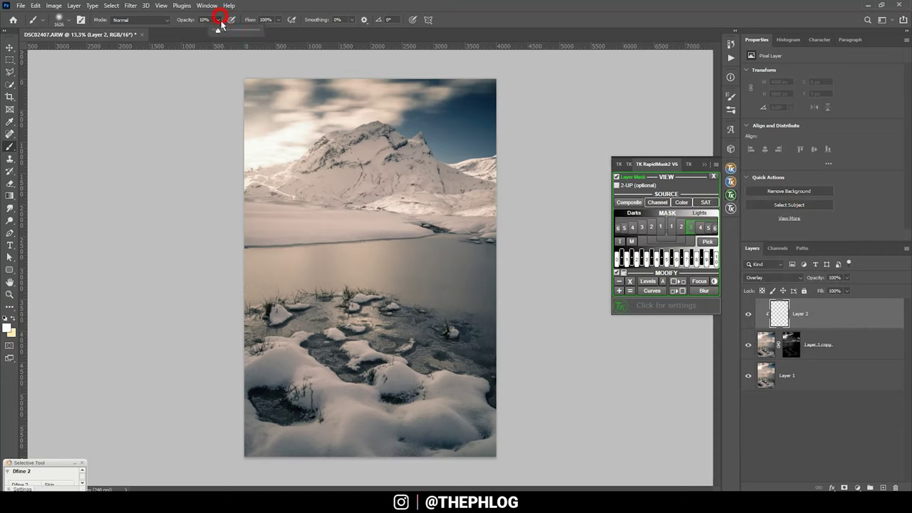
drag(219, 31, 237, 35)
scroll(449, 410, up, 2)
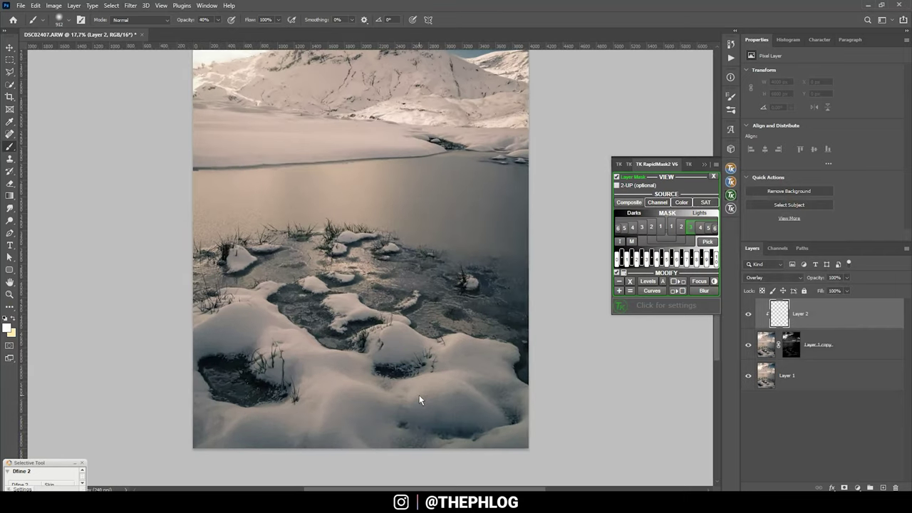
drag(458, 385, 423, 399)
drag(338, 315, 460, 391)
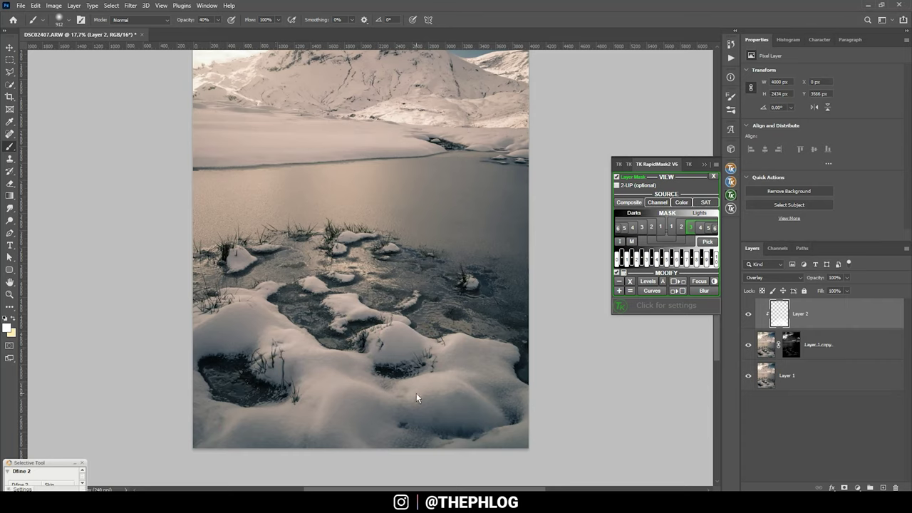
key(9)
key(8)
- Compare Layer 2 on and off, brighten the mountain, and select all three layers
click(748, 313)
click(748, 313)
click(748, 314)
click(748, 314)
click(748, 313)
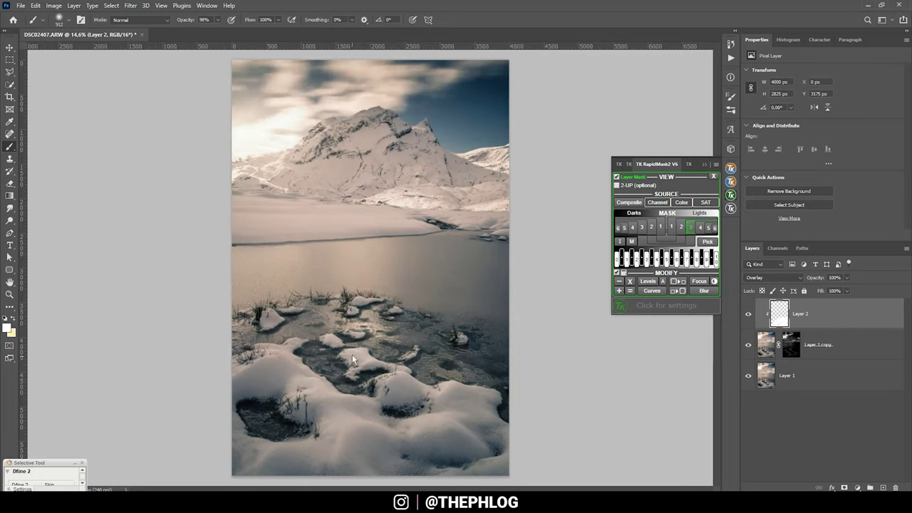
drag(351, 354, 286, 283)
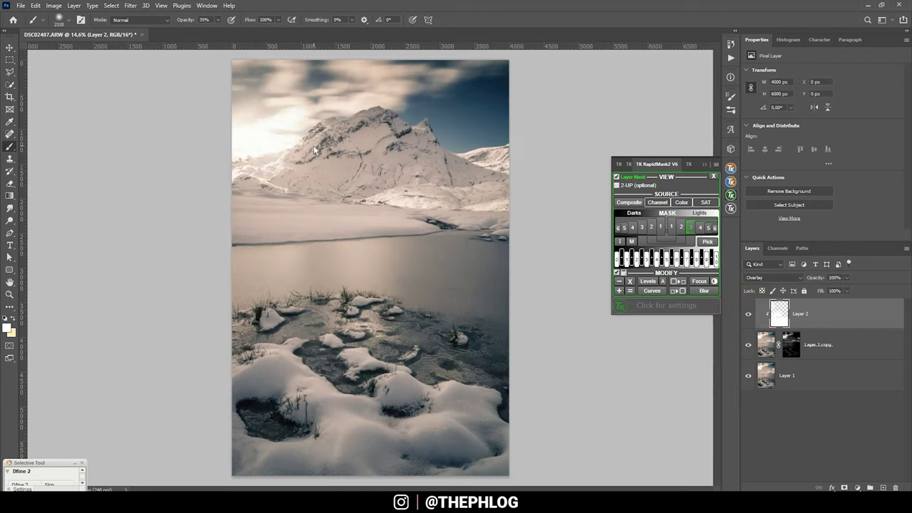
shift+click(798, 383)
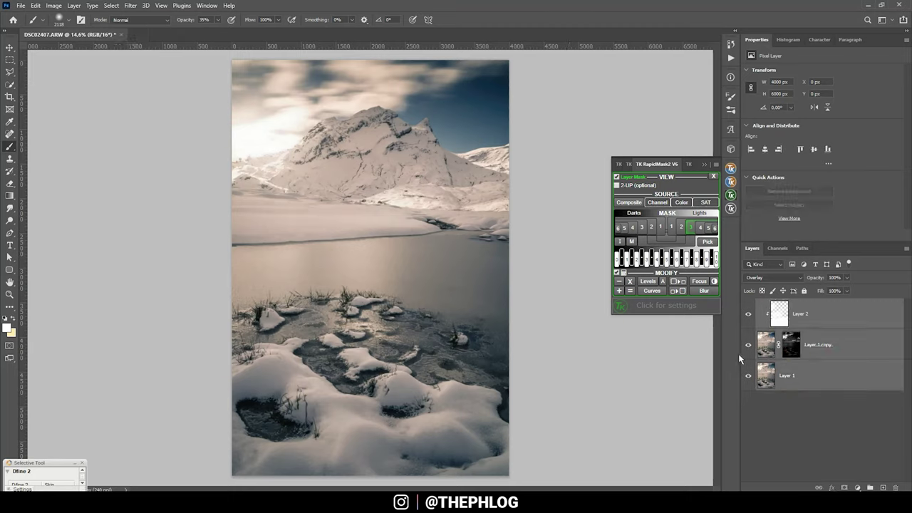
- Merge the layers and apply Color Efex Pro 4 Polarization at 104% strength
key(ctrl+e)
click(130, 6)
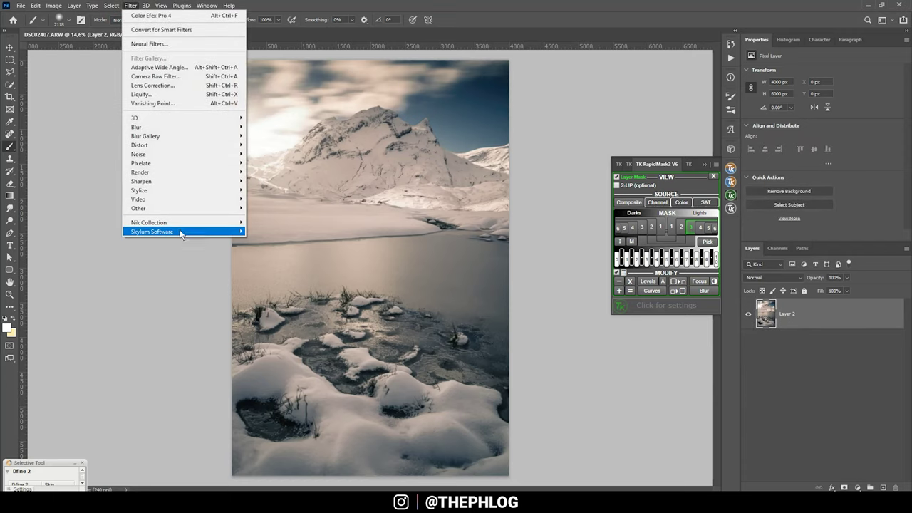
mouse_move(171, 227)
click(300, 231)
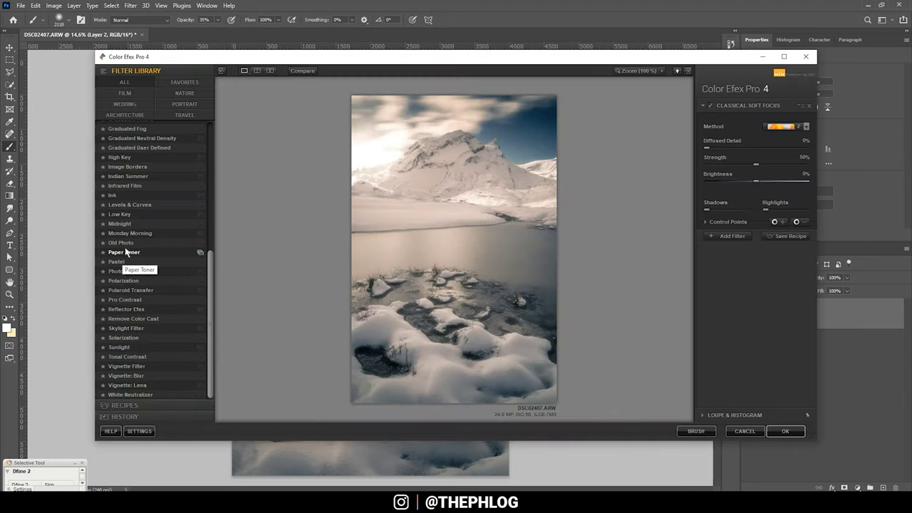
click(122, 282)
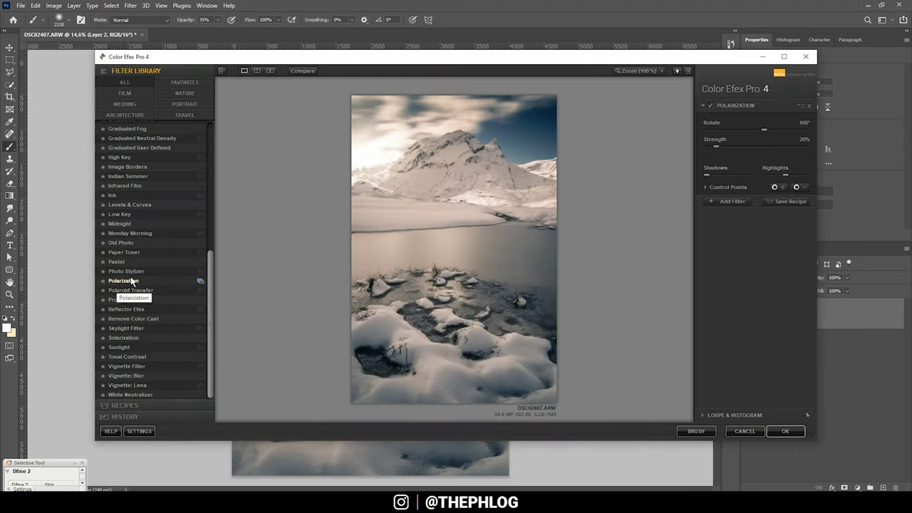
drag(719, 147, 737, 148)
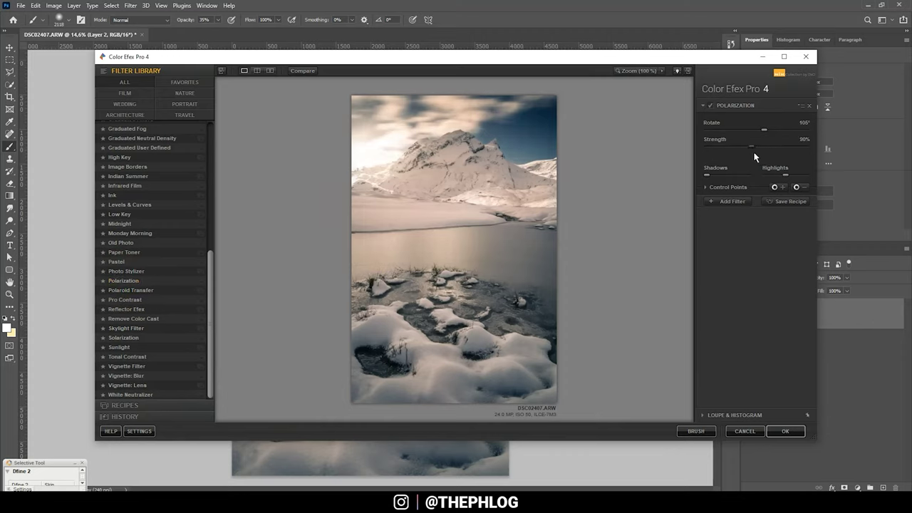
drag(754, 152, 761, 152)
click(784, 430)
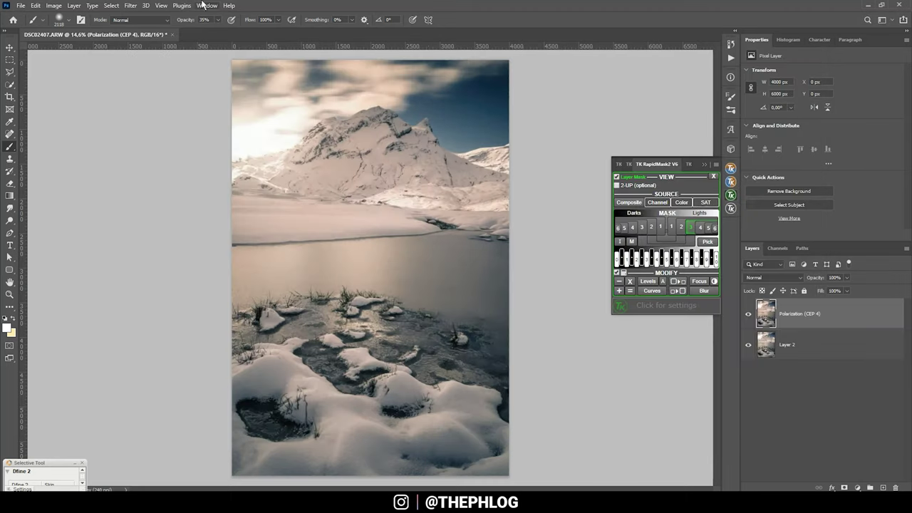
- Apply Color Efex Pro 4 Classical Soft Focus with Soft Focus method 2 as a new layer
click(129, 6)
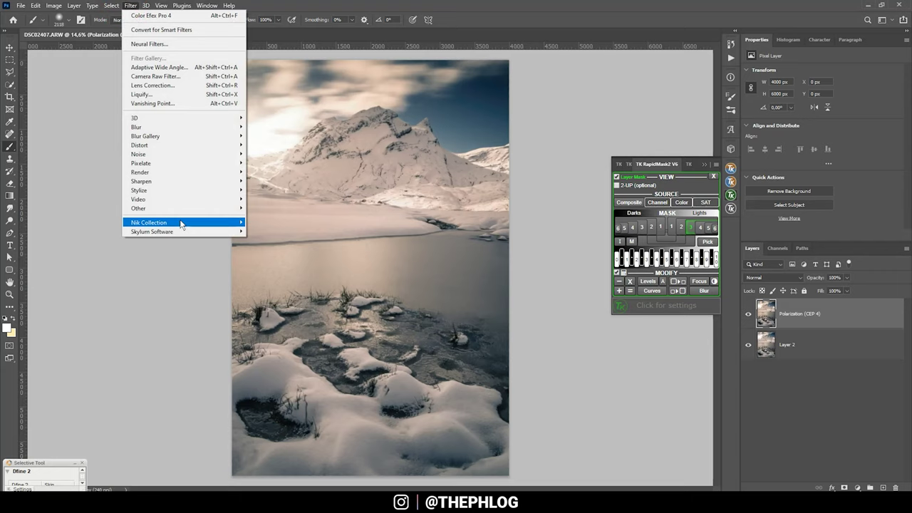
mouse_move(179, 222)
click(316, 229)
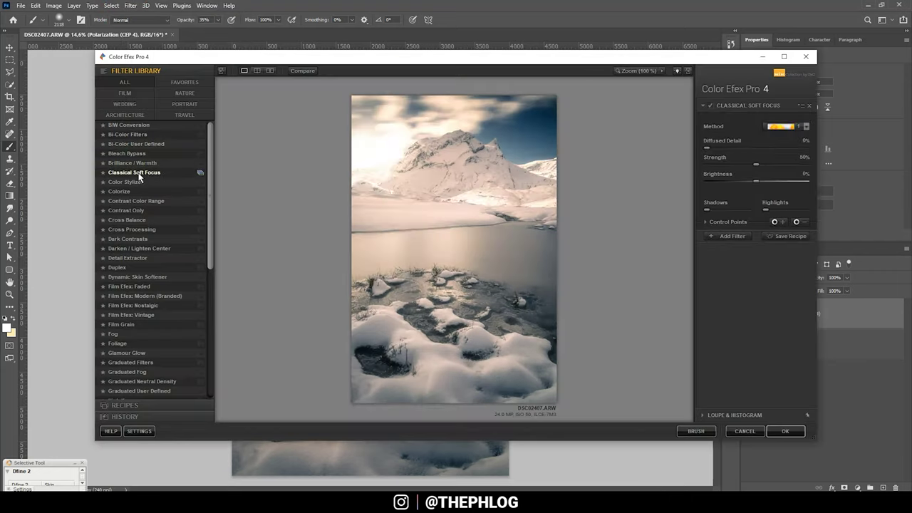
click(786, 128)
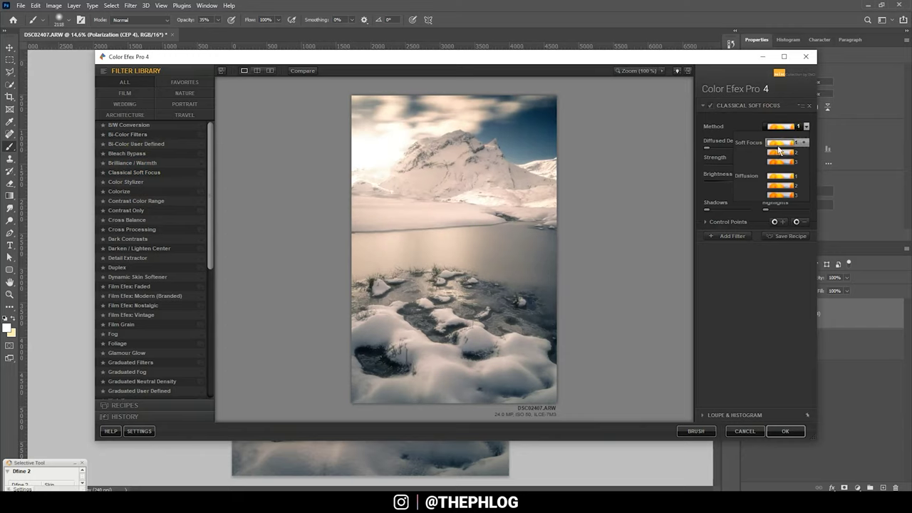
click(780, 152)
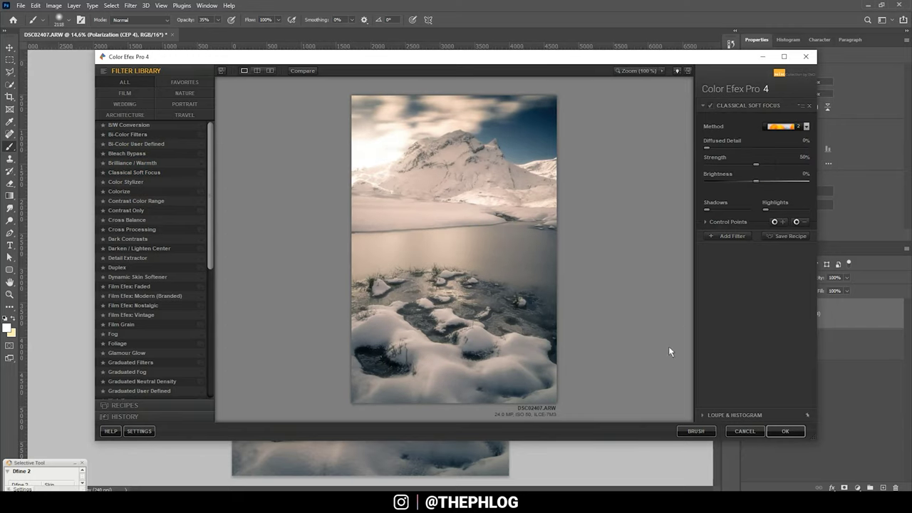
click(784, 431)
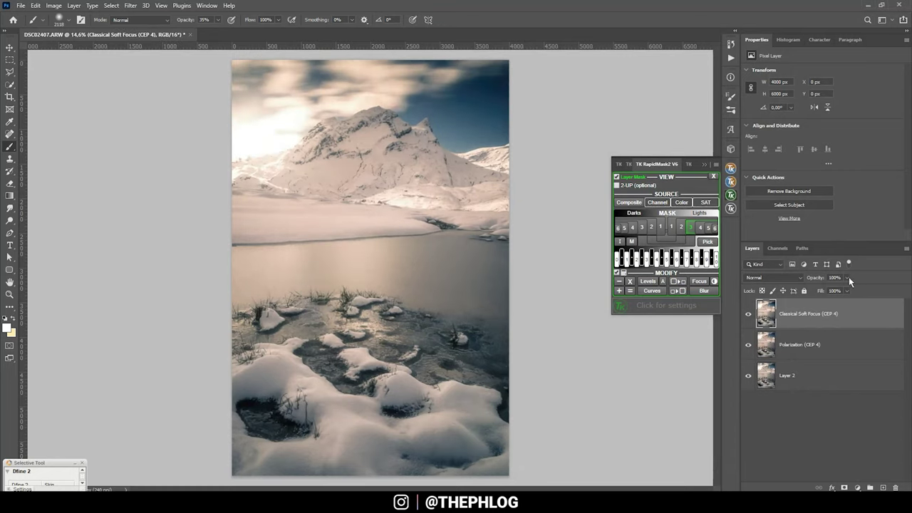
click(847, 277)
- Set the soft-focus layer to 66% opacity, add a mask, and paint black at 100% over the snow
drag(848, 291, 833, 290)
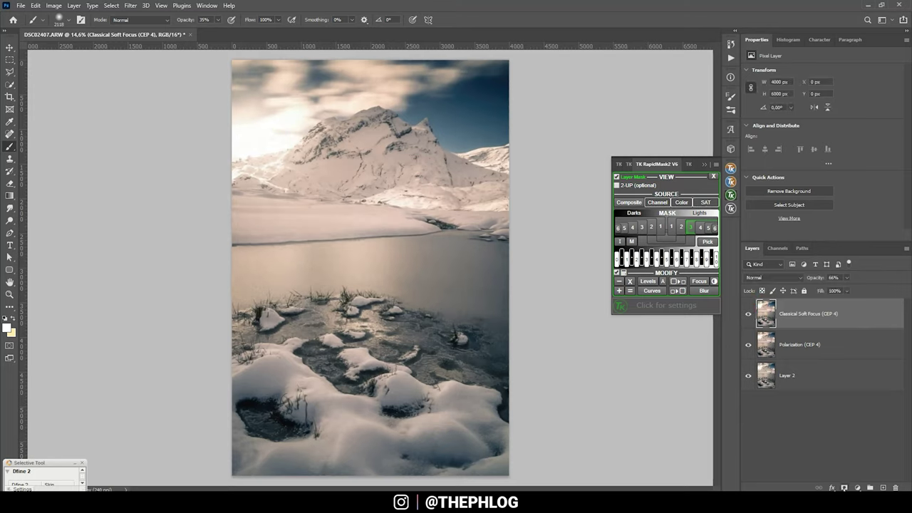
click(844, 487)
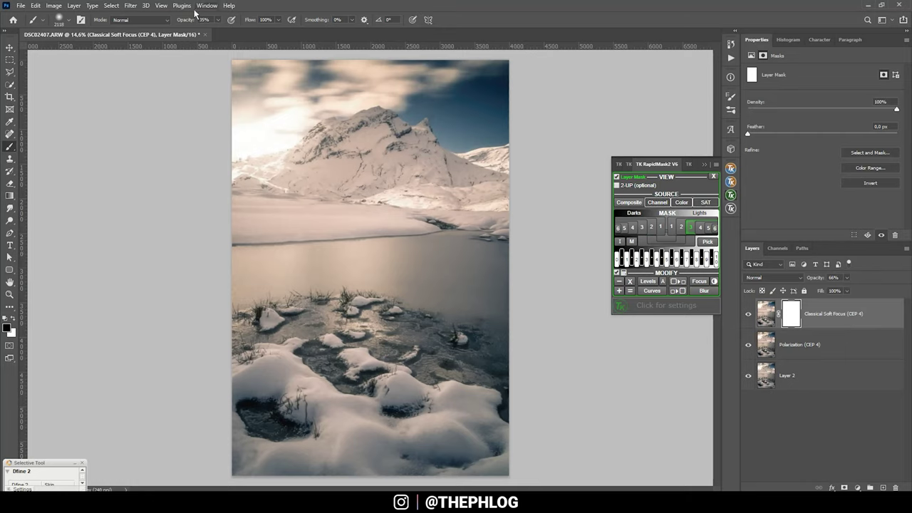
click(217, 20)
drag(224, 32, 305, 26)
click(302, 388)
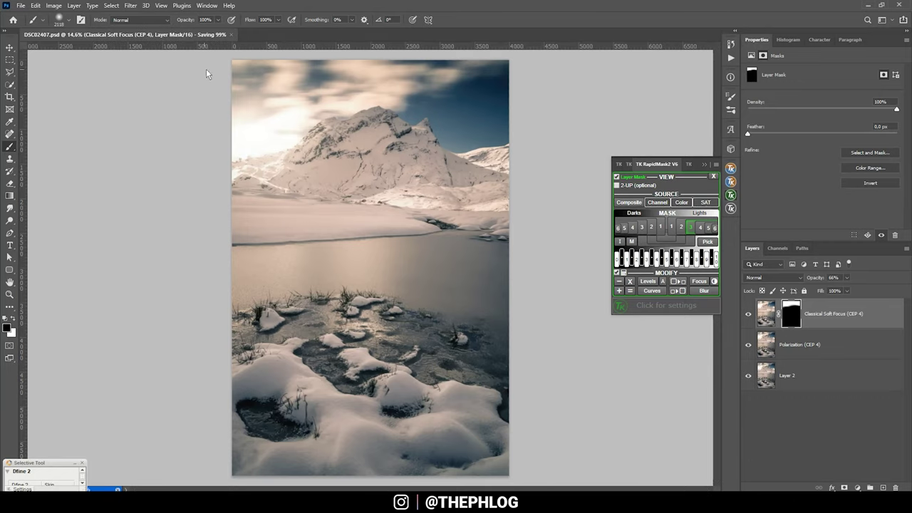
- Dismiss the save-and-close notice and toggle the soft-focus mask off and on to compare
click(232, 34)
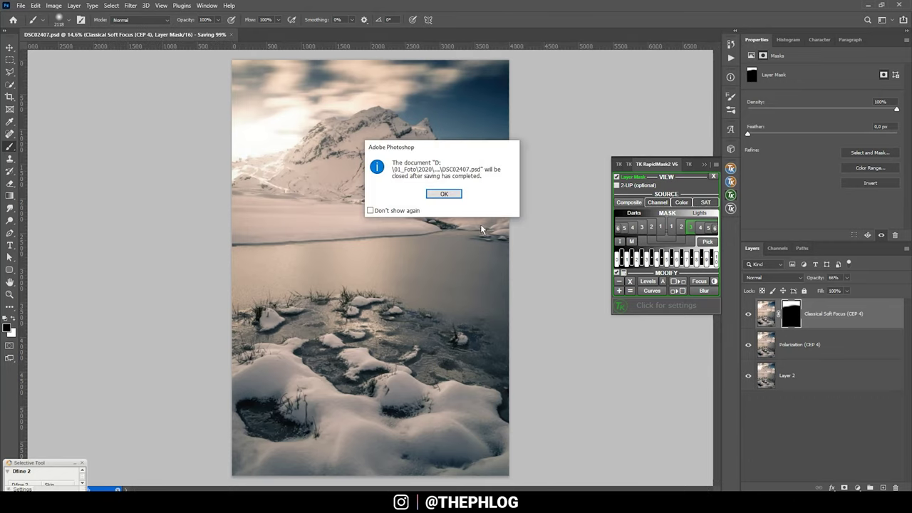
click(444, 194)
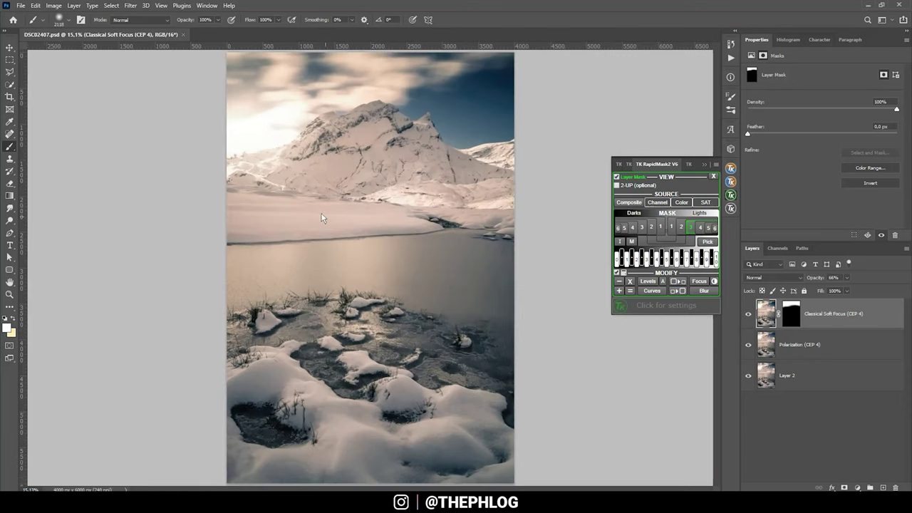
shift+click(791, 314)
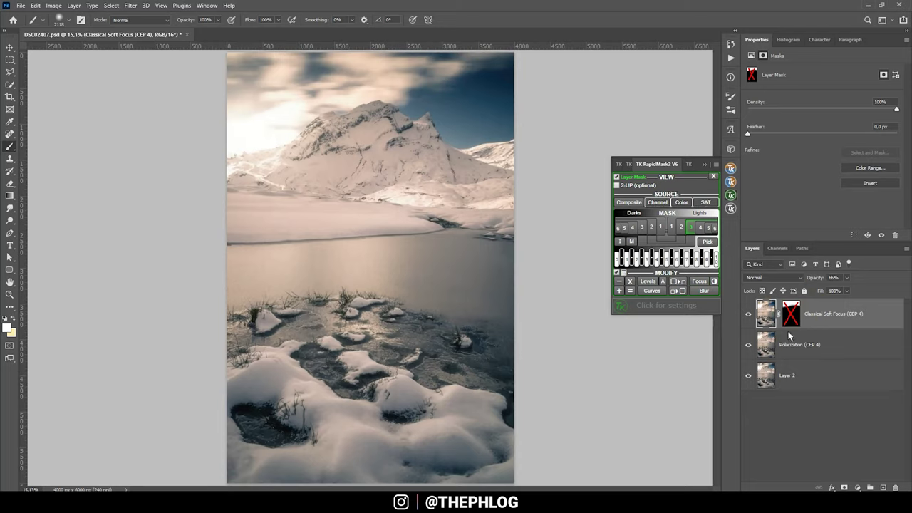
click(790, 317)
- Permanently apply the layer mask on the Classical Soft Focus (CEP 4) layer
right_click(793, 320)
click(837, 348)
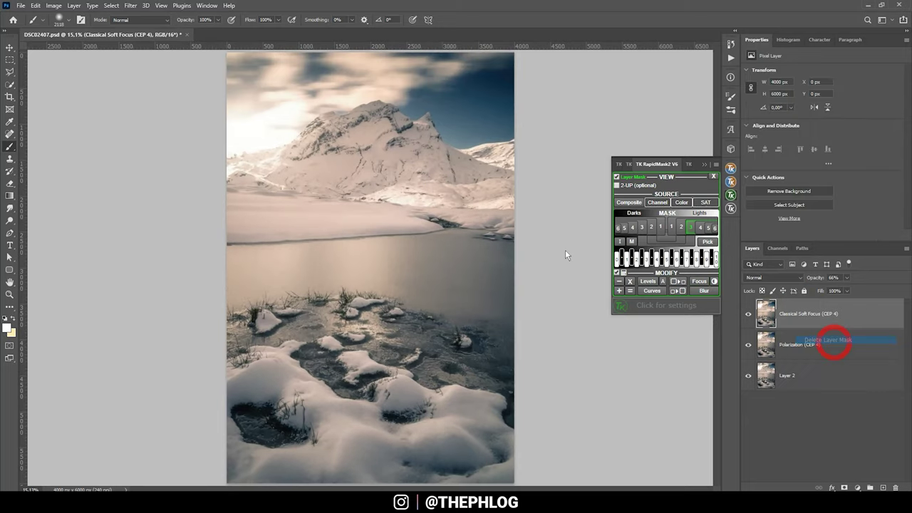